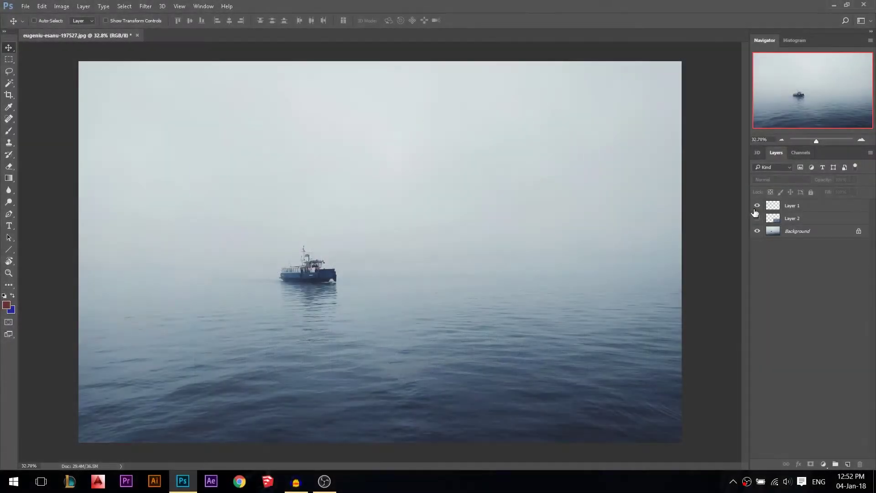
# Show Layer 1 and move its blue water square to just above and beside the boat
pyautogui.click(758, 206)
pyautogui.click(795, 206)
pyautogui.moveTo(182, 187); pyautogui.dragTo(285, 177)
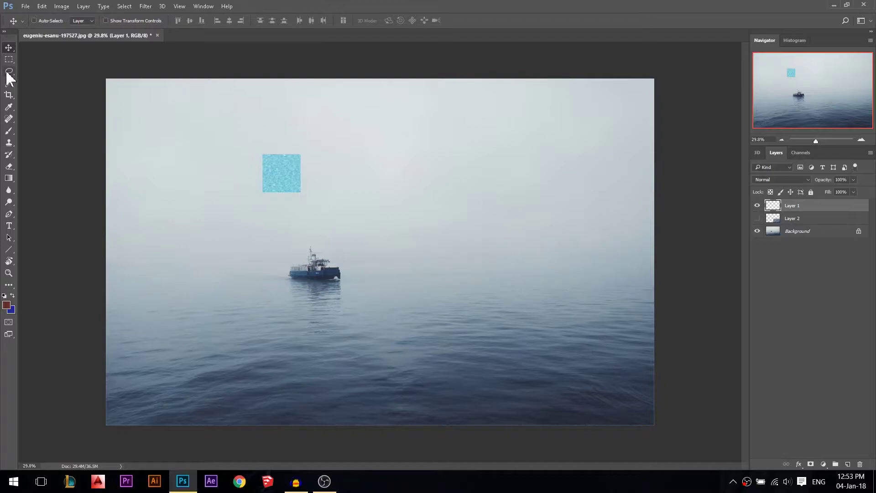
pyautogui.click(9, 190)
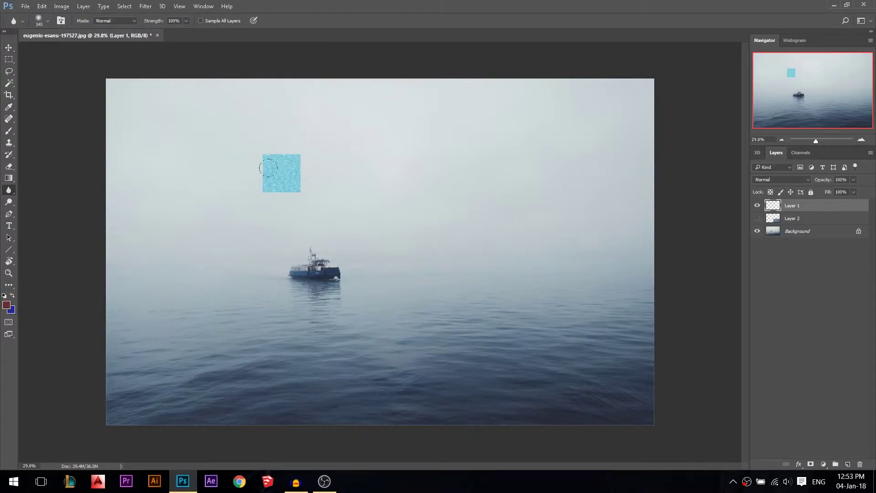
pyautogui.click(9, 47)
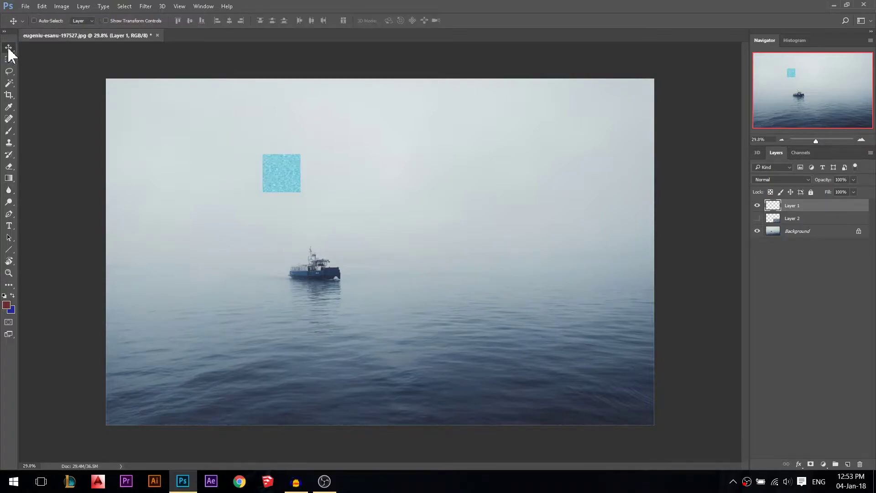
pyautogui.moveTo(270, 192); pyautogui.dragTo(266, 204)
pyautogui.rightClick(269, 194)
pyautogui.click(106, 130)
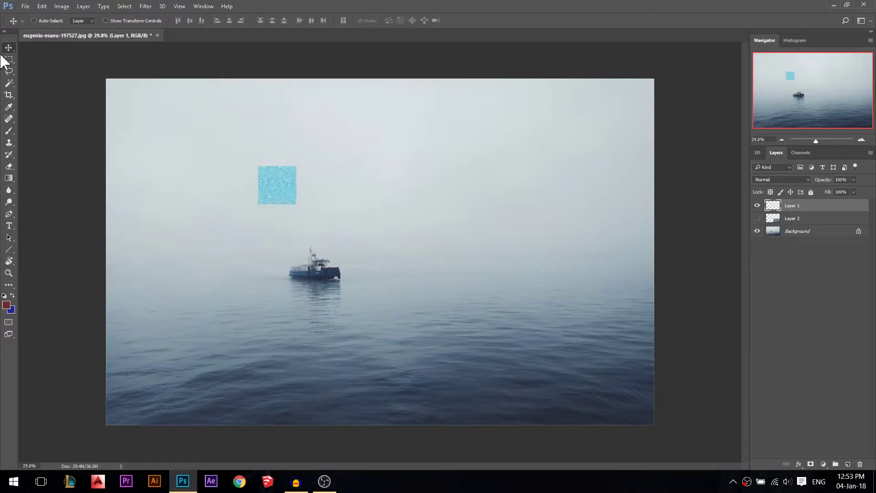
# Enlarge Layer 1's water square with Free Transform, linking width and height, until it reaches the boat's cabin
pyautogui.click(9, 60)
pyautogui.rightClick(304, 195)
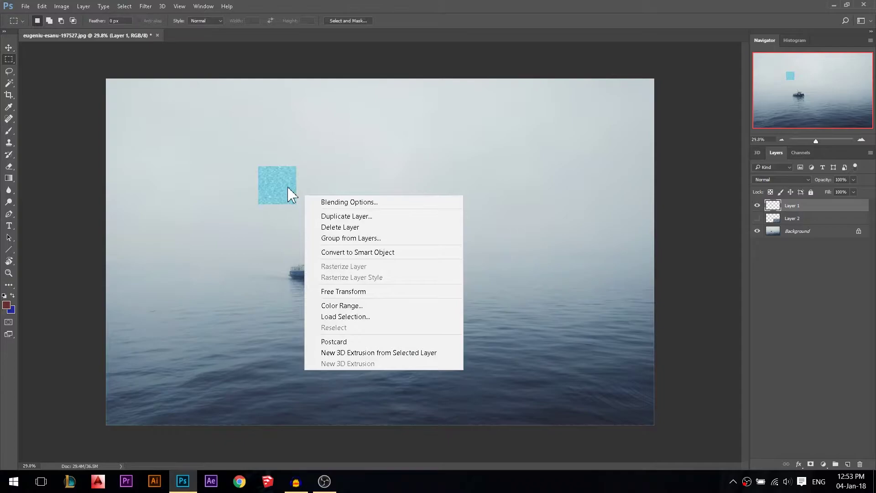
pyautogui.click(345, 292)
pyautogui.moveTo(296, 206); pyautogui.dragTo(341, 244)
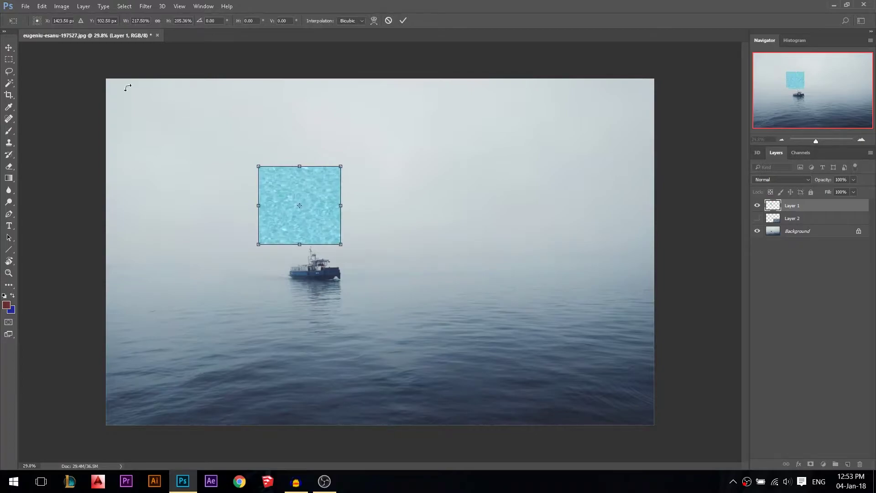
pyautogui.click(156, 21)
pyautogui.moveTo(342, 256); pyautogui.dragTo(358, 266)
pyautogui.press('Return')
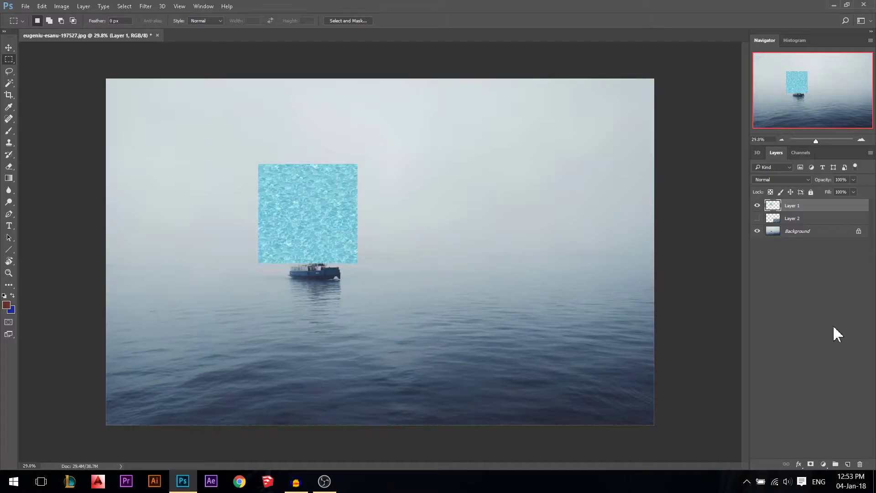
# Duplicate Layer 1 as "Layer 1 copy" and place the copy flush against the original square's right edge
pyautogui.rightClick(804, 213)
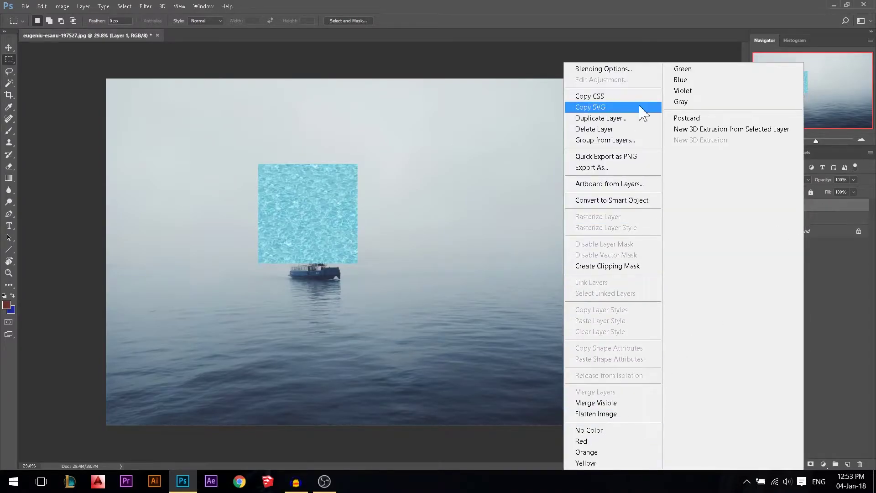
pyautogui.click(610, 118)
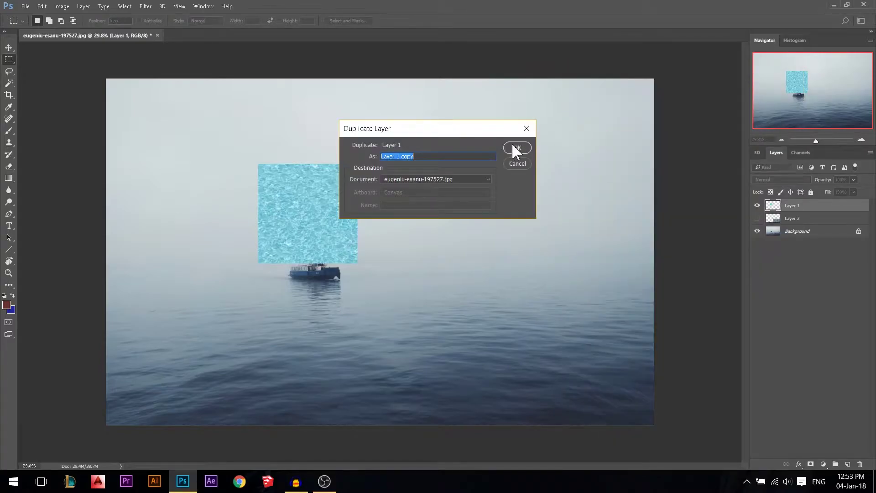
pyautogui.click(516, 147)
pyautogui.click(9, 47)
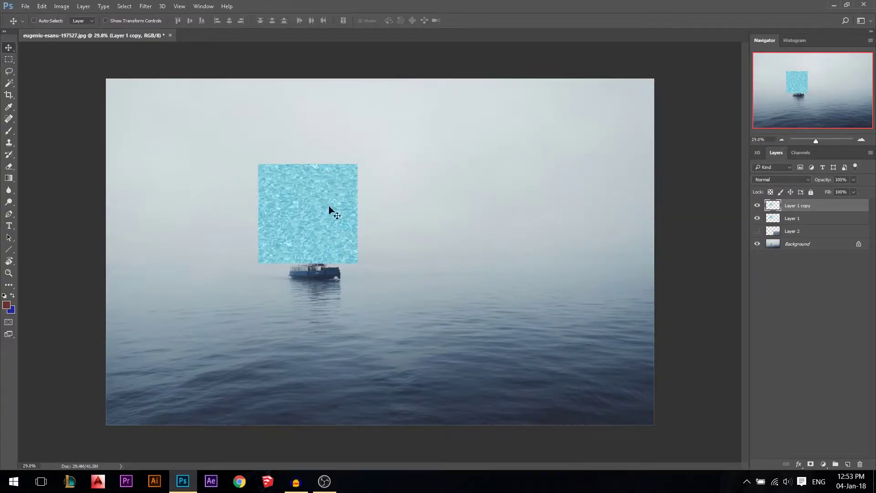
pyautogui.moveTo(308, 217); pyautogui.dragTo(407, 218)
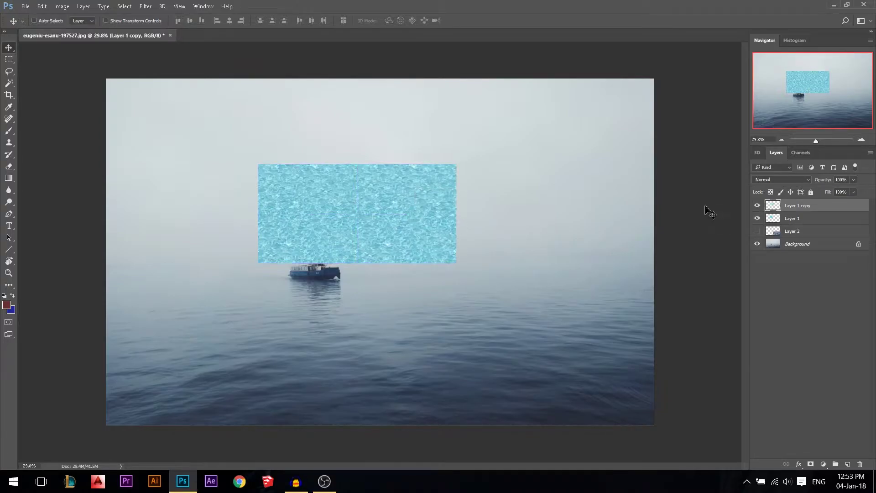
# Merge Layer 1 copy and Layer 1 into a single layer
pyautogui.keyDown('ctrl'); pyautogui.click(797, 219); pyautogui.keyUp('ctrl')
pyautogui.rightClick(791, 209)
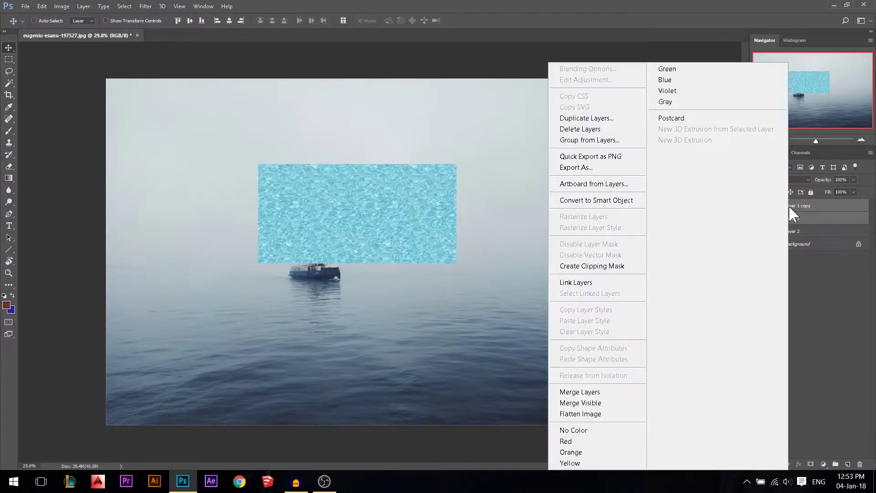
pyautogui.click(625, 394)
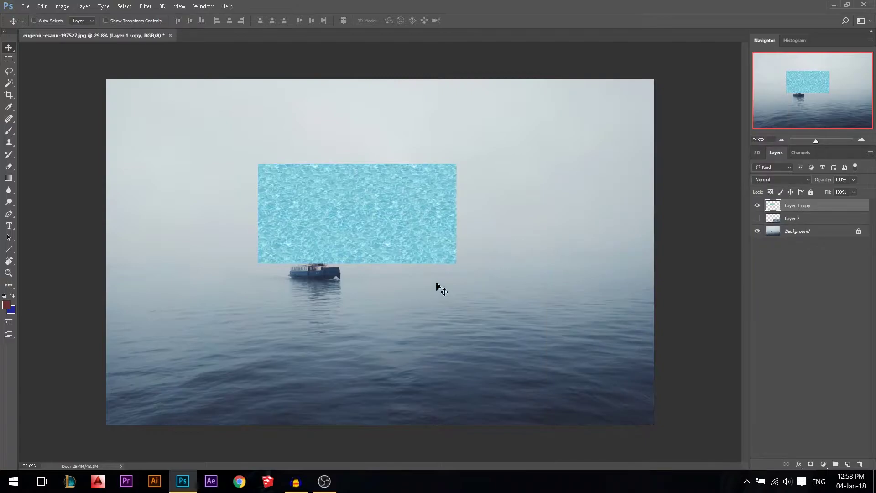
# Undo the merge, the duplication and the enlargement of the water square
pyautogui.hotkey('ctrl', 'alt', 'z')
pyautogui.hotkey('ctrl', 'alt', 'z')
pyautogui.hotkey('ctrl', 'alt', 'z')
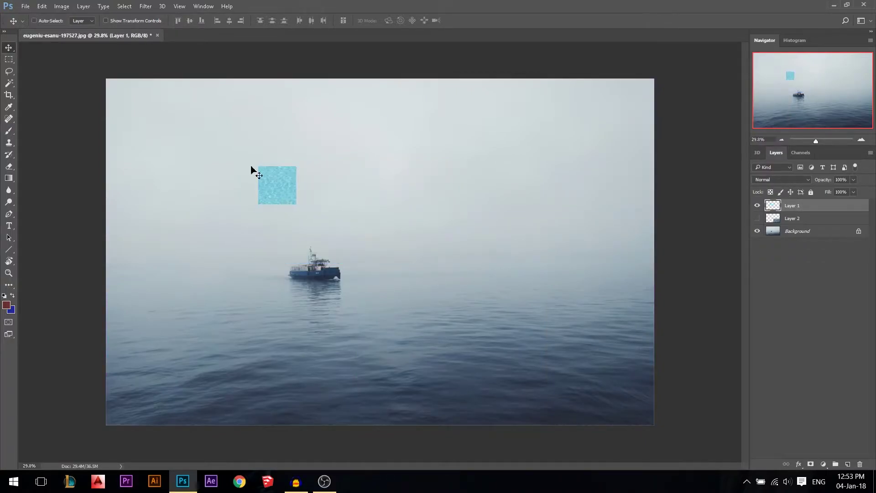
# Scale Layer 1's water square proportionally to about 145% with Free Transform
pyautogui.press('ctrl')
pyautogui.hotkey('ctrl', 't')
pyautogui.moveTo(297, 206); pyautogui.dragTo(317, 225)
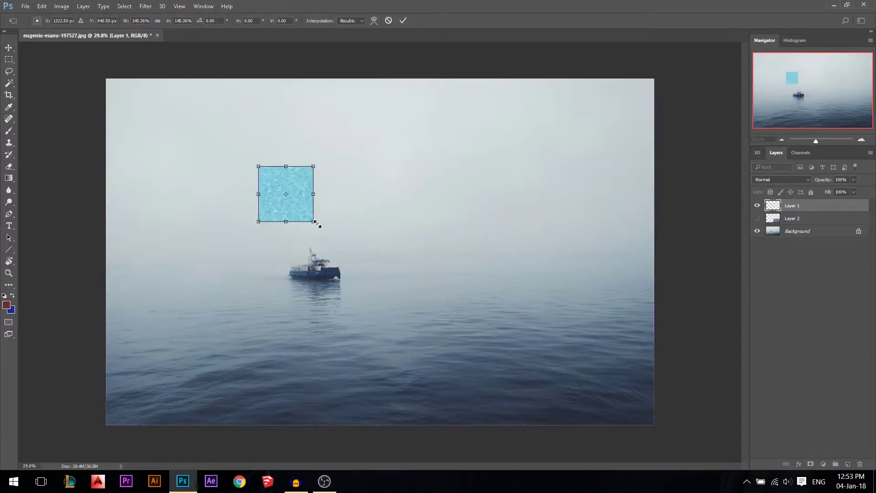
pyautogui.press('Return')
# Duplicate the water square repeatedly to the right and merge the copies into one long horizontal strip
pyautogui.moveTo(269, 198); pyautogui.dragTo(418, 198)
pyautogui.hotkey('ctrl', 'e')
pyautogui.hotkey('ctrl', 'e')
pyautogui.moveTo(360, 201); pyautogui.dragTo(549, 203)
pyautogui.hotkey('ctrl', 'e')
# Enlarge the water strip proportionally with Free Transform and shift it left across the photo
pyautogui.hotkey('ctrl', 't')
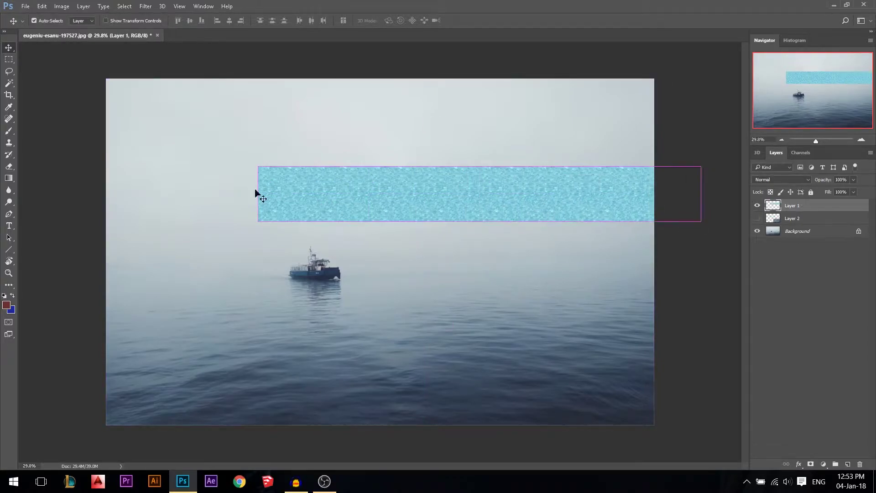
pyautogui.moveTo(258, 167); pyautogui.dragTo(217, 137)
pyautogui.press('Return')
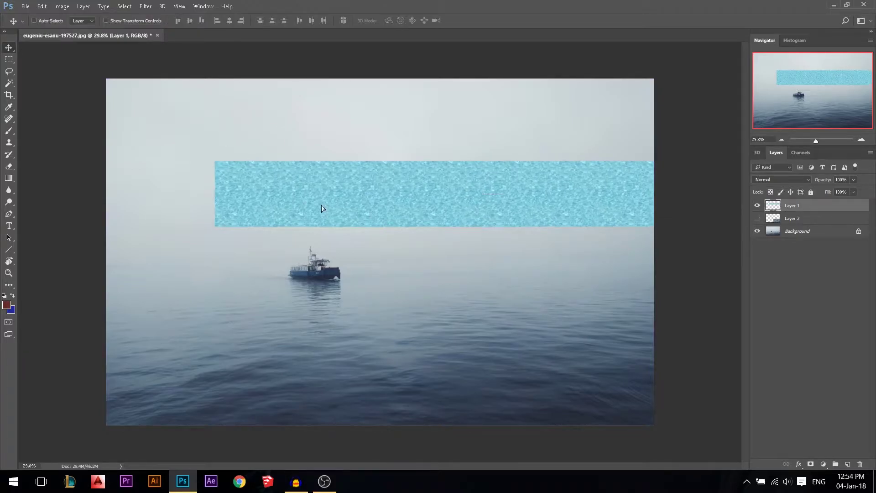
pyautogui.moveTo(323, 209); pyautogui.dragTo(213, 208)
# Duplicate the water strip directly below itself and merge both strips into one block
pyautogui.moveTo(351, 183); pyautogui.dragTo(362, 249)
pyautogui.hotkey('ctrl', 'e')
pyautogui.moveTo(310, 231); pyautogui.dragTo(330, 240)
# Duplicate the water block directly below itself to cover the photo's lower part, and merge the copy into Layer 1
pyautogui.scroll(-1, 330, 241)
pyautogui.hotkey('ctrl', 'alt', 't')
pyautogui.moveTo(427, 221); pyautogui.dragTo(418, 328)
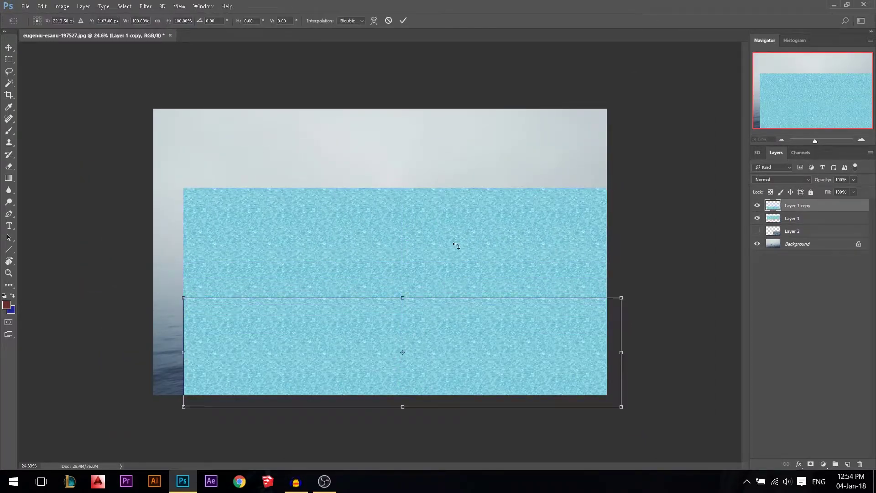
pyautogui.moveTo(450, 260); pyautogui.dragTo(456, 241)
pyautogui.press('Escape')
pyautogui.press('e')
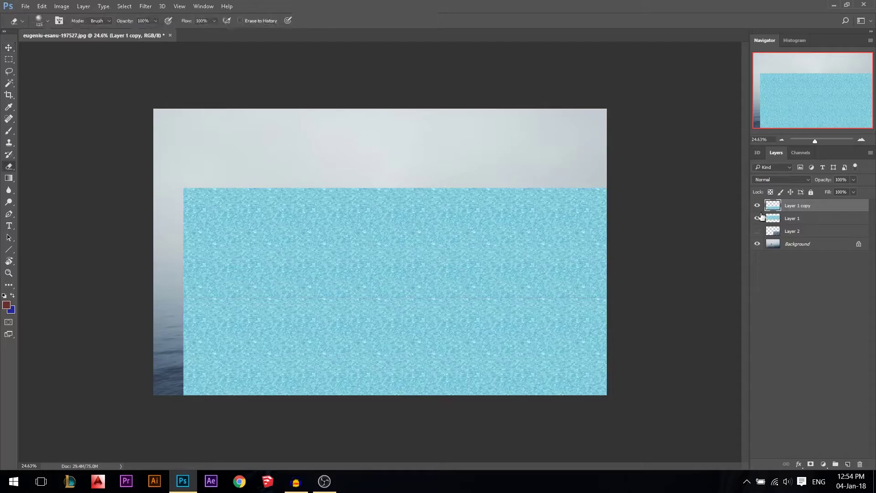
pyautogui.hotkey('ctrl', 'e')
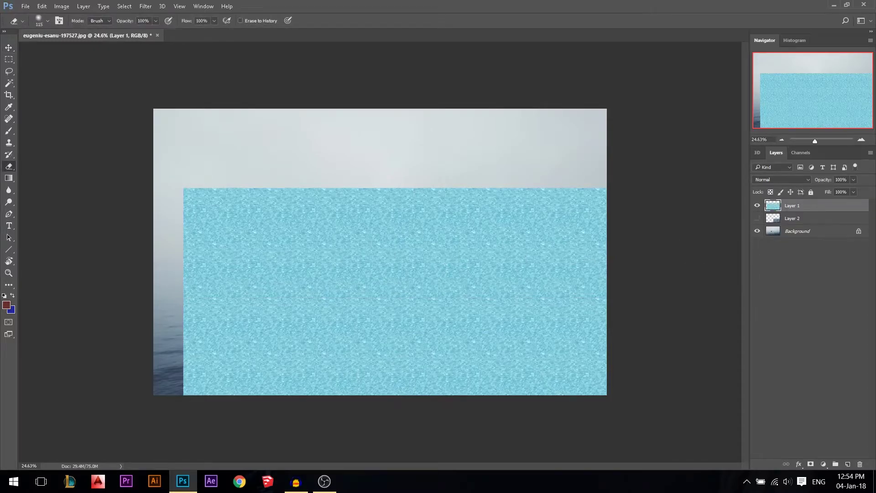
# Hide Layer 1 and activate the Move tool
pyautogui.click(757, 207)
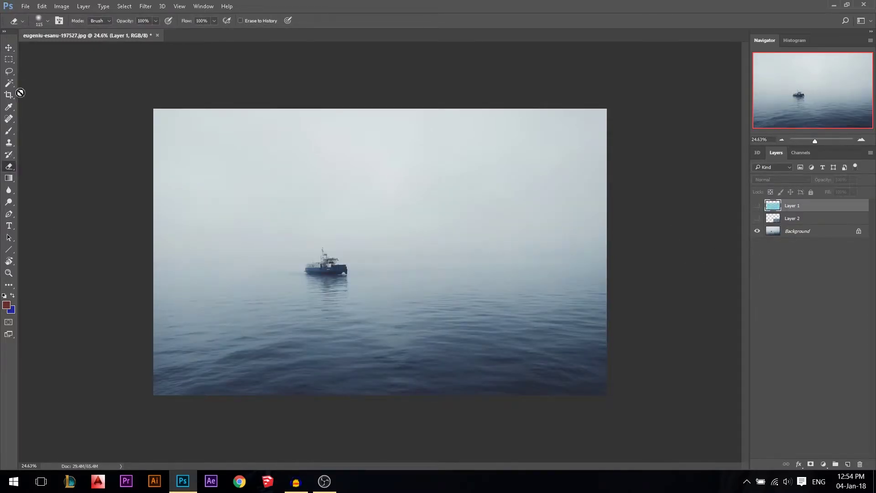
pyautogui.click(6, 51)
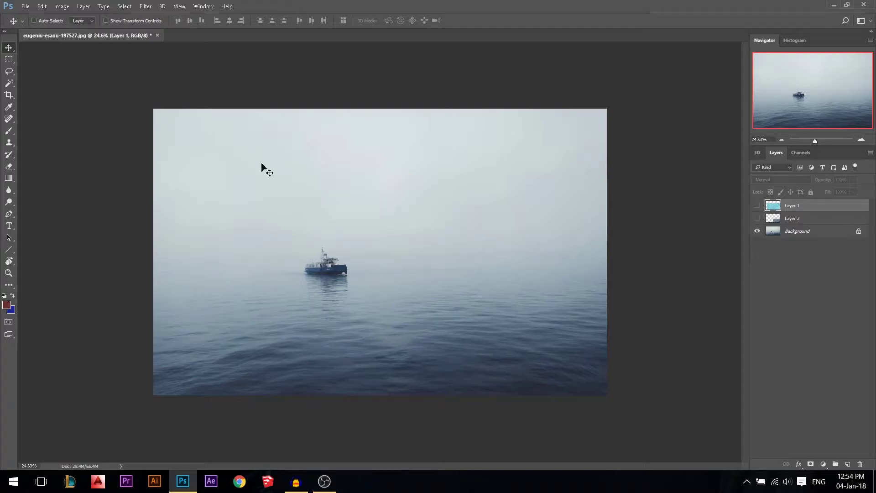
# Switch through the Lasso, Crop, Gradient, Pen and other tools, ending on the Move tool
pyautogui.press('w')
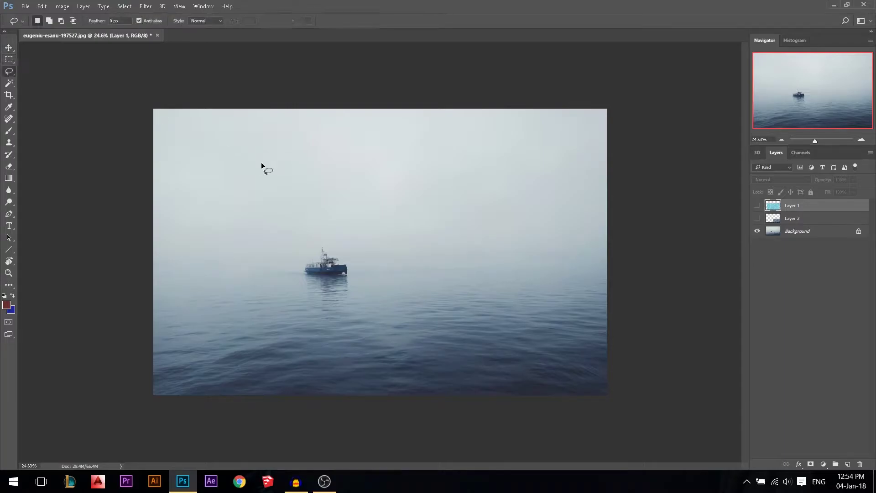
pyautogui.press('c')
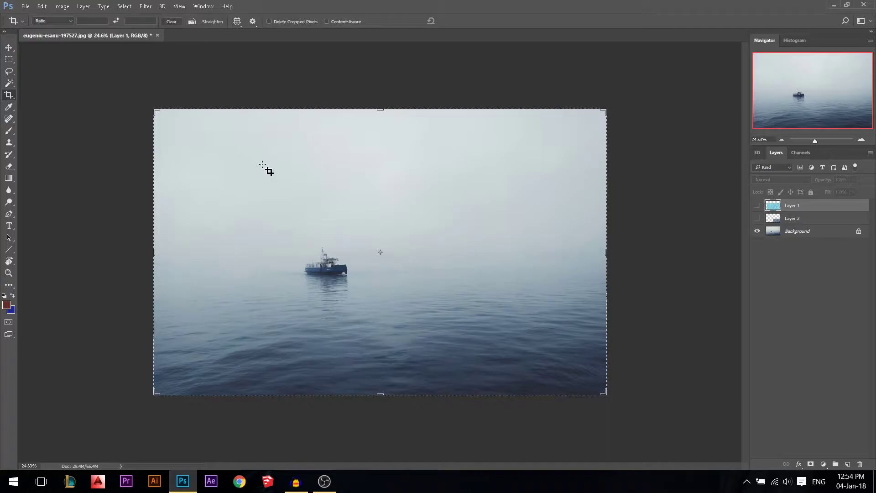
pyautogui.press('g')
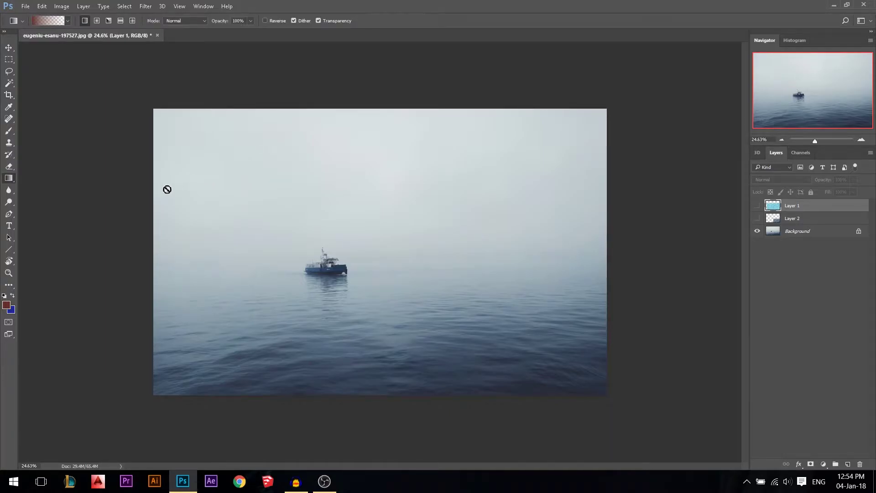
pyautogui.press('o')
pyautogui.press('a')
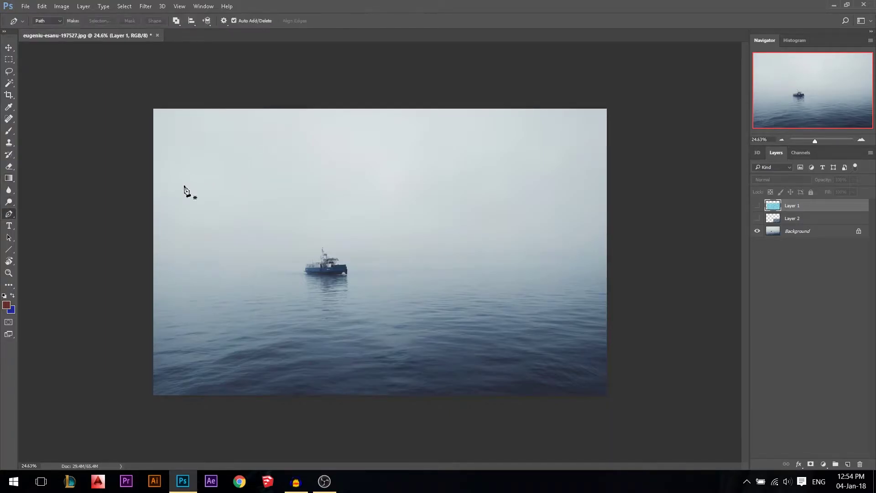
pyautogui.press('t')
pyautogui.click(9, 48)
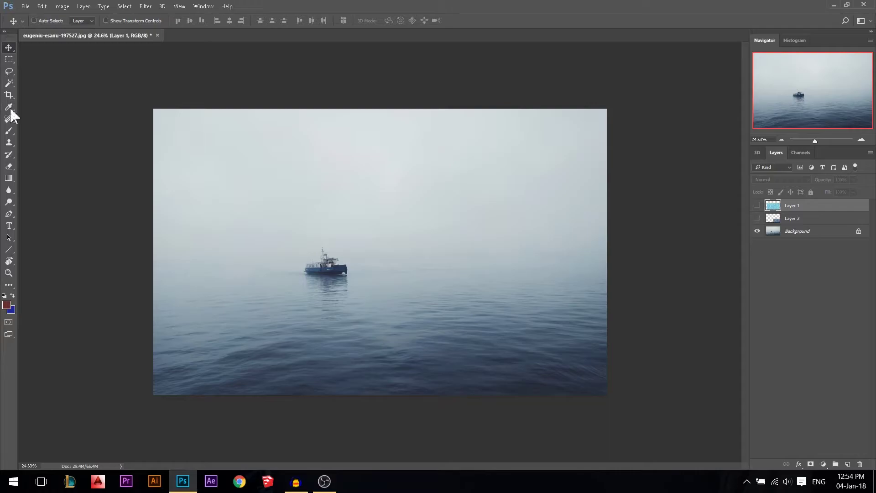
# Draw a freehand selection around the boat with the Lasso tool, then deselect it
pyautogui.click(8, 71)
pyautogui.moveTo(306, 222)
pyautogui.mouseDown()
pyautogui.moveTo(292, 278)
pyautogui.moveTo(305, 224)
pyautogui.mouseUp()
pyautogui.hotkey('ctrl', 'd')
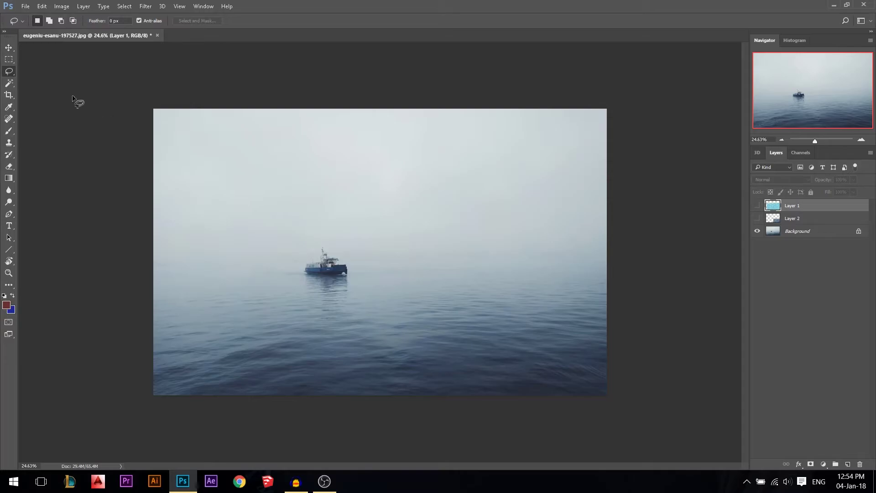
# Switch between the lasso variants, activate the Magnetic Lasso Tool and try starting a selection beside the boat
pyautogui.rightClick(9, 73)
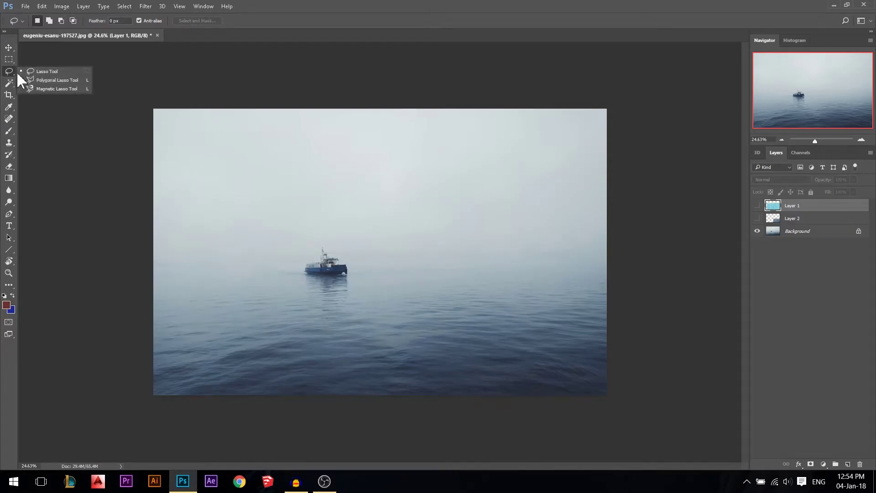
pyautogui.click(46, 71)
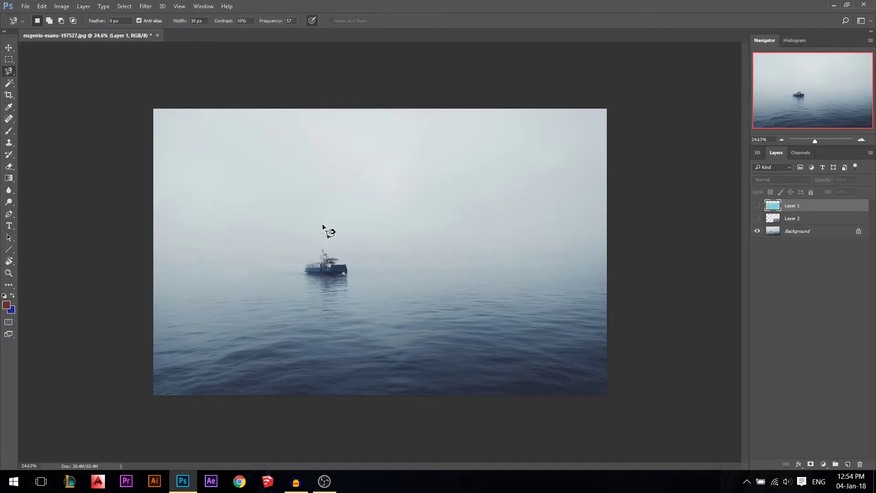
pyautogui.hotkey('shift', 'l')
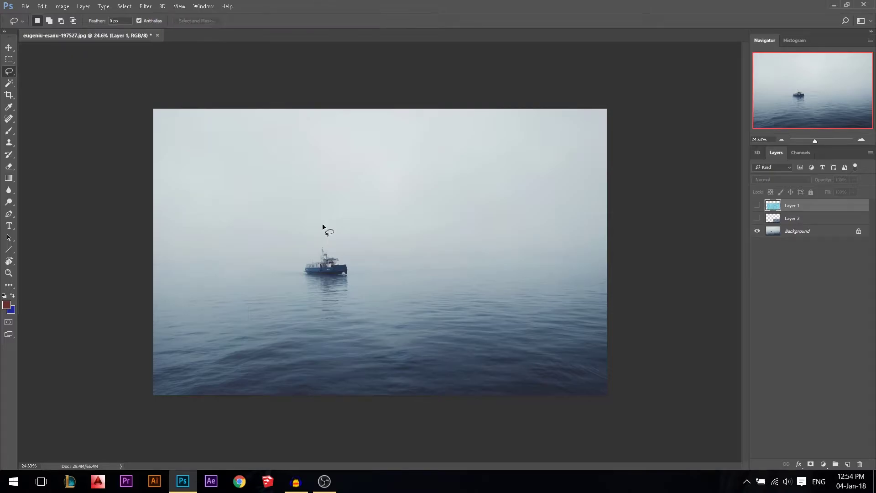
pyautogui.rightClick(15, 75)
pyautogui.click(51, 89)
pyautogui.click(264, 267)
pyautogui.press('Escape')
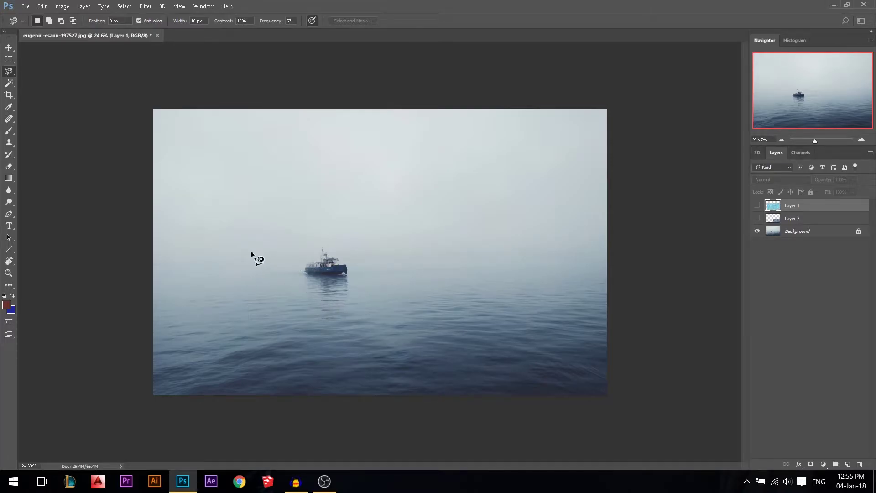
# Open the toolbar customization and open the Magnetic Lasso Tool's shortcut for editing
pyautogui.click(9, 285)
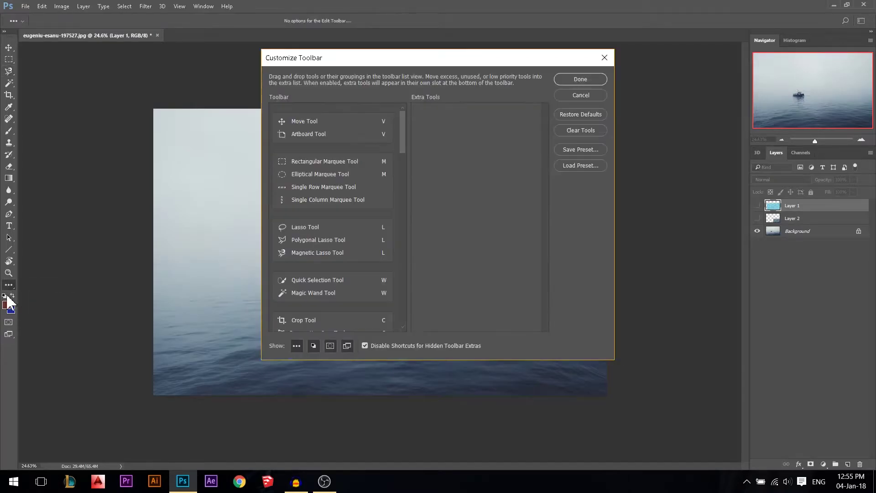
pyautogui.moveTo(405, 123); pyautogui.dragTo(406, 132)
pyautogui.click(384, 213)
pyautogui.press('Return')
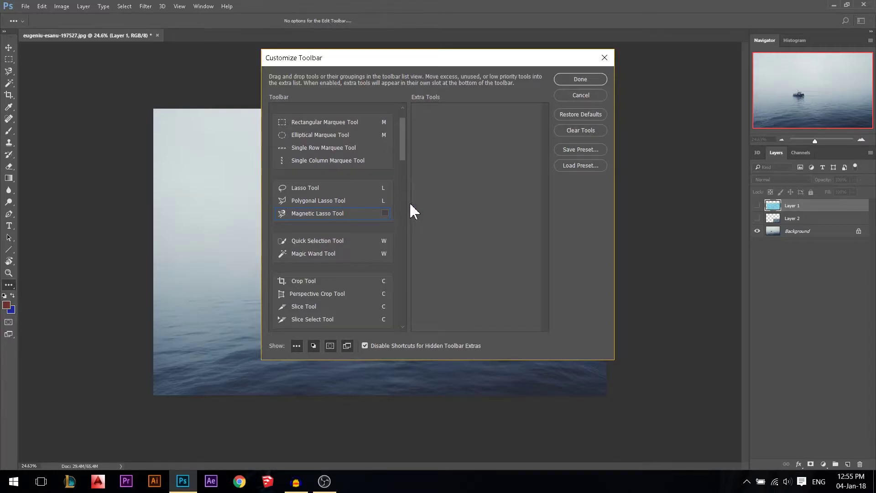
# Remove the shortcut of the 3D Material Drop Tool and accept the toolbar customization
pyautogui.moveTo(402, 123); pyautogui.dragTo(399, 168)
pyautogui.moveTo(401, 200); pyautogui.dragTo(402, 232)
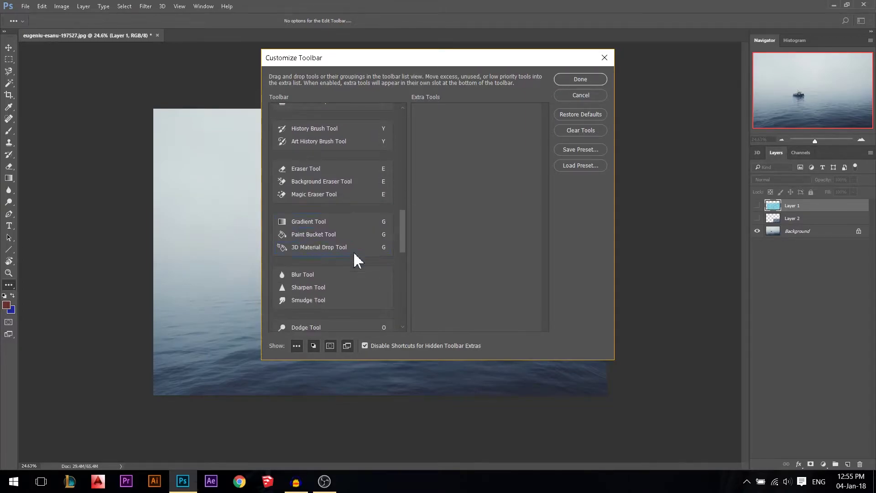
pyautogui.press('BackSpace')
pyautogui.click(565, 82)
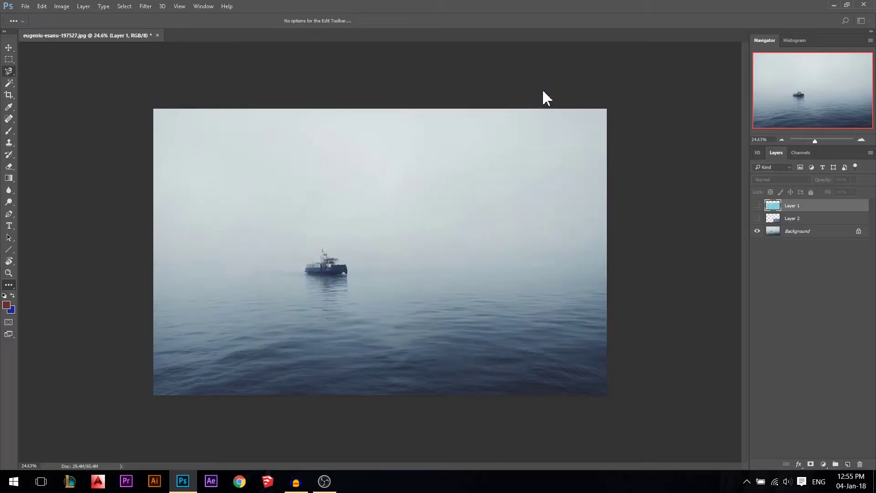
# Activate the Paint Bucket Tool, cycle to the Gradient Tool and switch to the Elliptical Marquee Tool
pyautogui.click(8, 178)
pyautogui.click(37, 185)
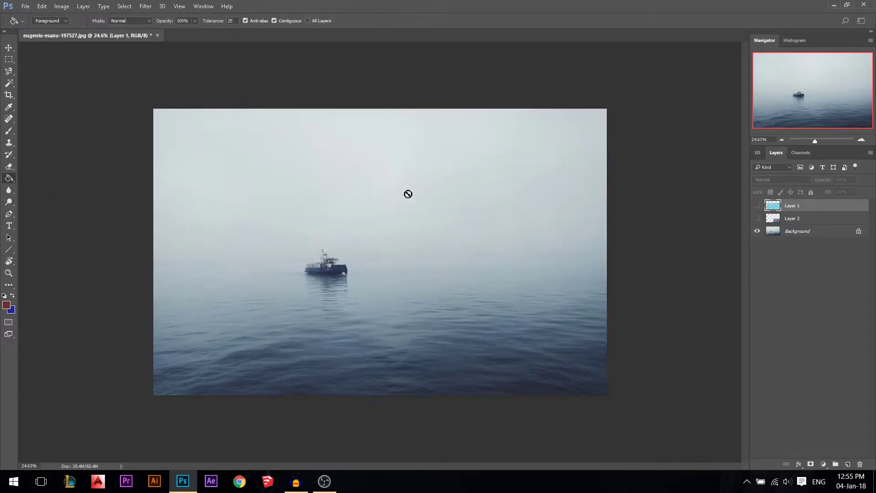
pyautogui.hotkey('shift', 'g')
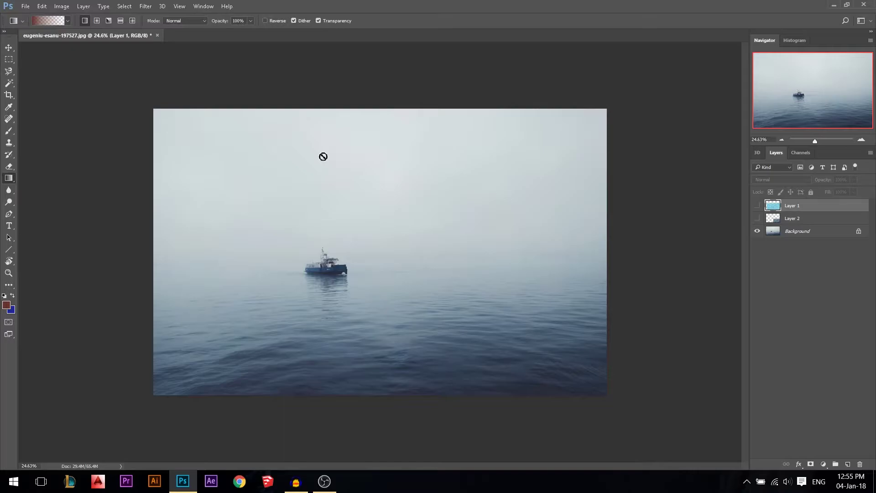
pyautogui.press('m')
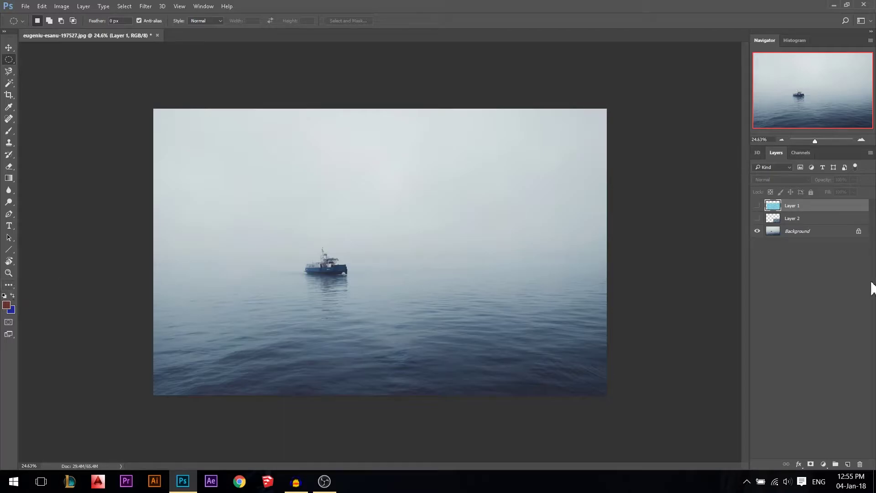
# Show and select Layer 1, and move its water texture up and over so it lies fully inside the canvas
pyautogui.click(780, 242)
pyautogui.click(758, 206)
pyautogui.click(792, 205)
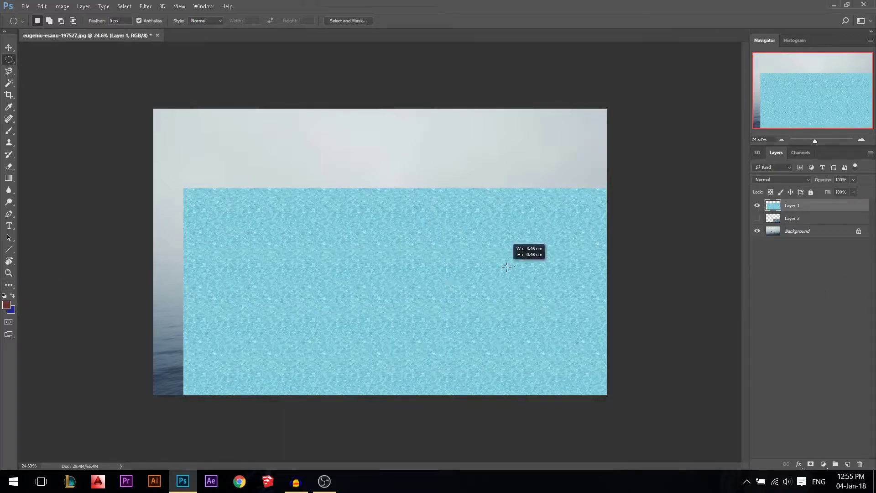
pyautogui.press('v')
pyautogui.moveTo(516, 274); pyautogui.dragTo(503, 245)
# Darken Layer 1 with a Brightness/Contrast adjustment, setting the brightness to -41
pyautogui.hotkey('ctrl', 'alt', 'b')
pyautogui.moveTo(305, 91); pyautogui.dragTo(294, 92)
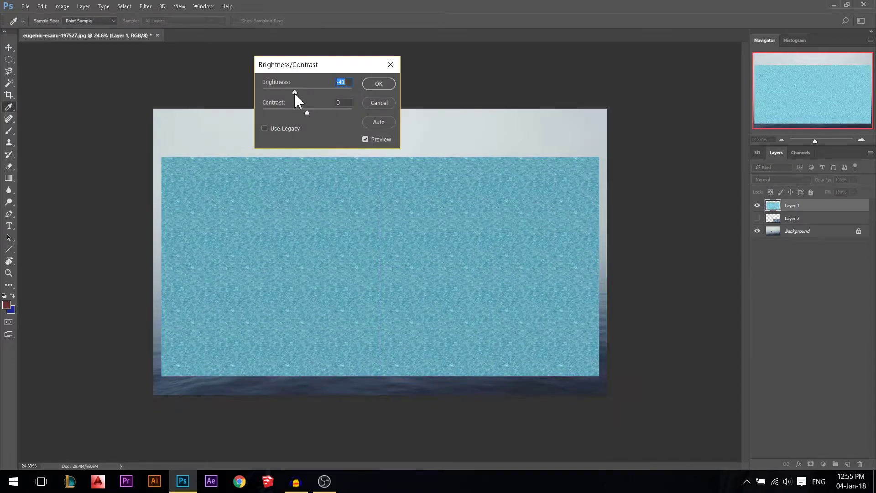
pyautogui.click(374, 78)
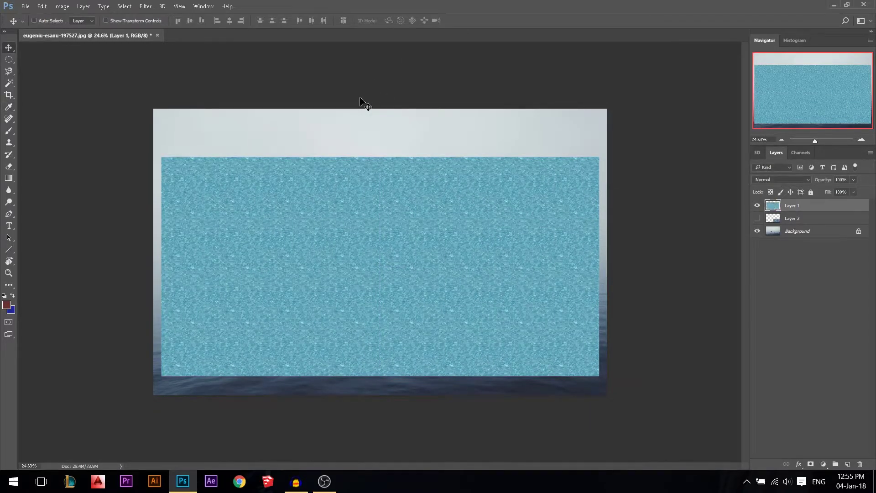
# Examine the shortcuts listed beside the image adjustment commands
pyautogui.click(62, 6)
pyautogui.moveTo(82, 34)
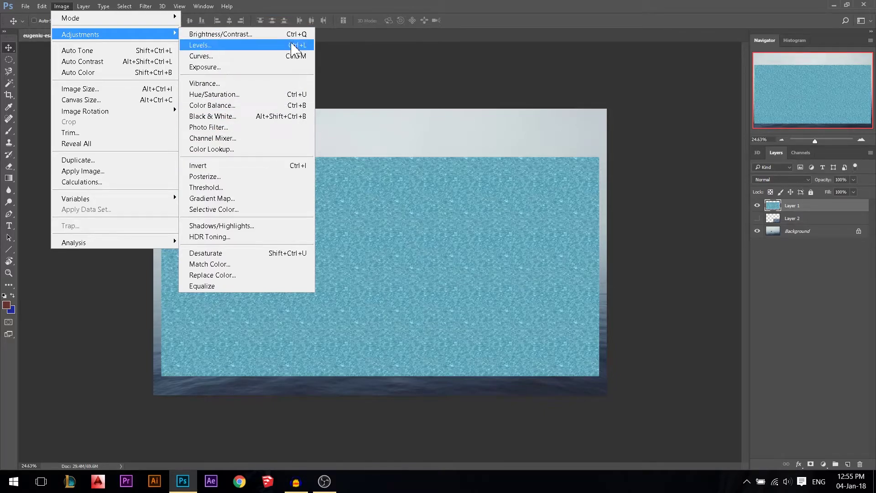
pyautogui.click(319, 49)
# Look up the Brightness/Contrast shortcut among the Image commands in the keyboard shortcut settings and close them
pyautogui.click(41, 6)
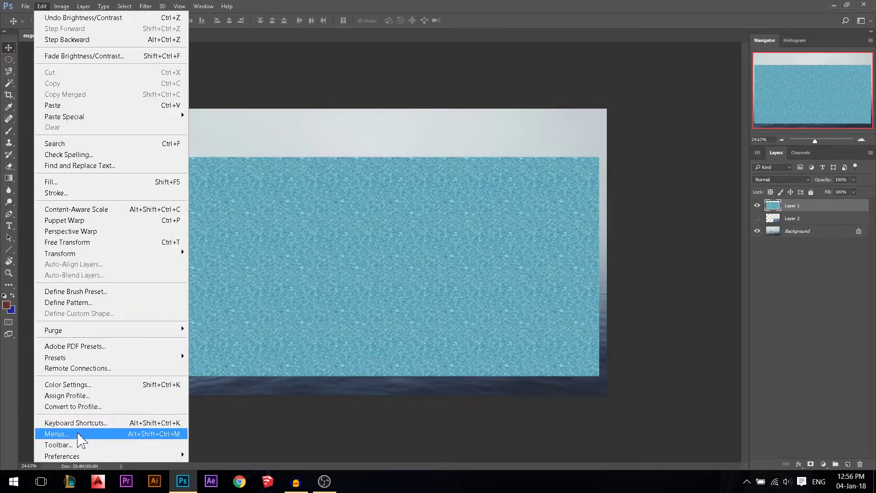
pyautogui.click(90, 424)
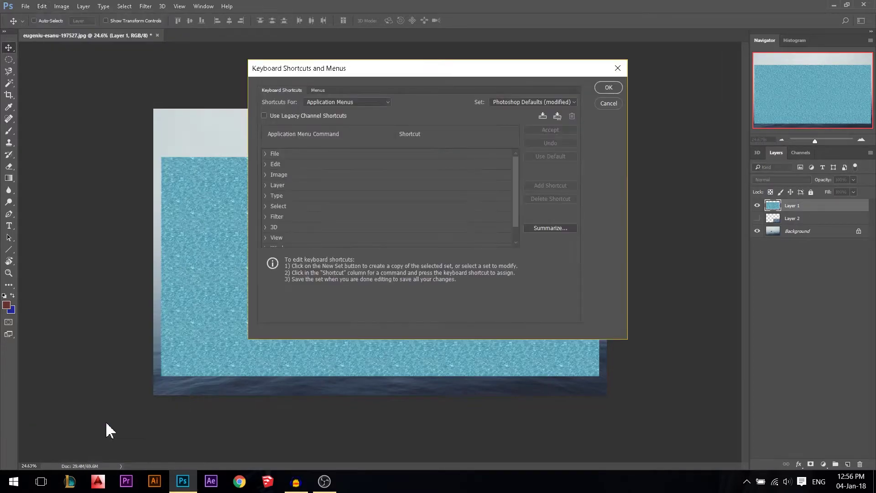
pyautogui.click(266, 176)
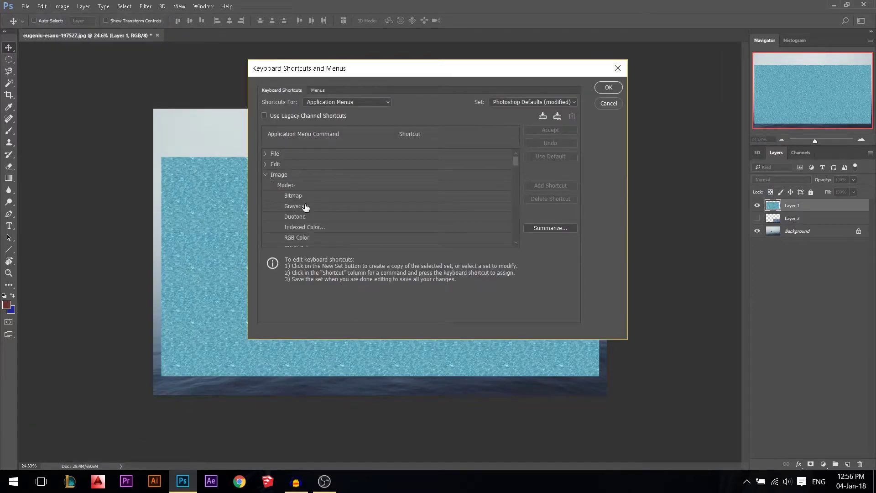
pyautogui.moveTo(513, 157); pyautogui.dragTo(515, 173)
pyautogui.click(307, 181)
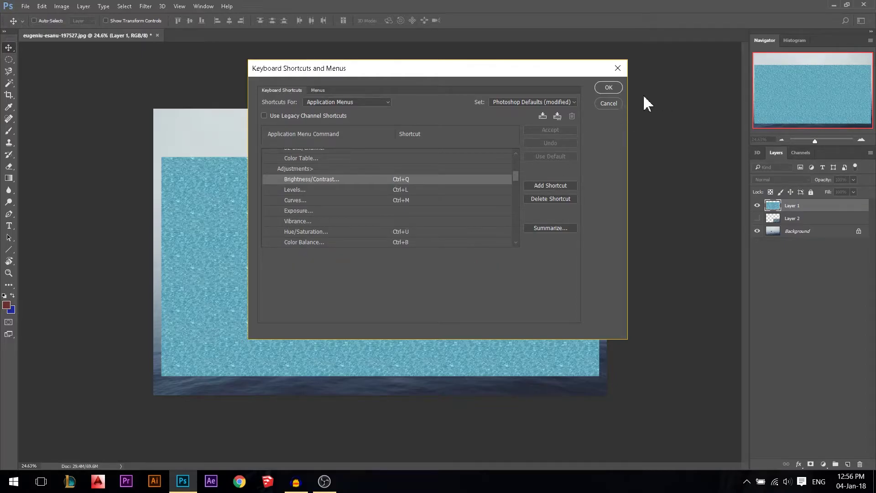
pyautogui.press('Return')
# Try a brightness of -90 on Layer 1 with Brightness/Contrast and revert the adjustment
pyautogui.hotkey('ctrl', 'alt', 'b')
pyautogui.moveTo(308, 91); pyautogui.dragTo(279, 92)
pyautogui.click(376, 94)
pyautogui.hotkey('ctrl', 'z')
pyautogui.hotkey('ctrl', 'alt', 'b')
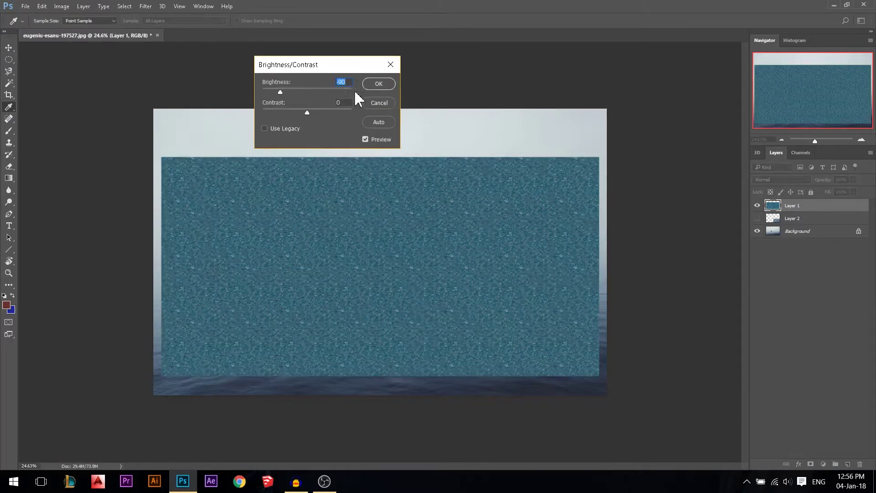
pyautogui.click(367, 100)
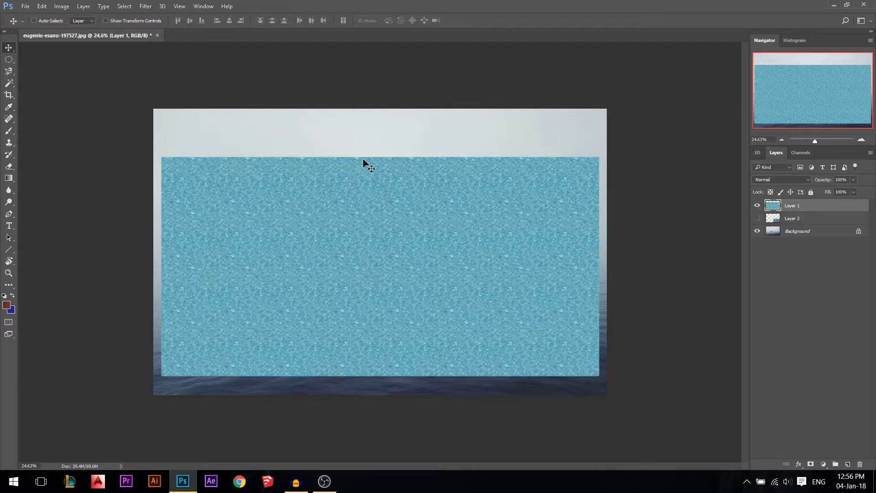
# Hide Layer 1 and name the new layer above the Background "BRUSH"
pyautogui.click(757, 207)
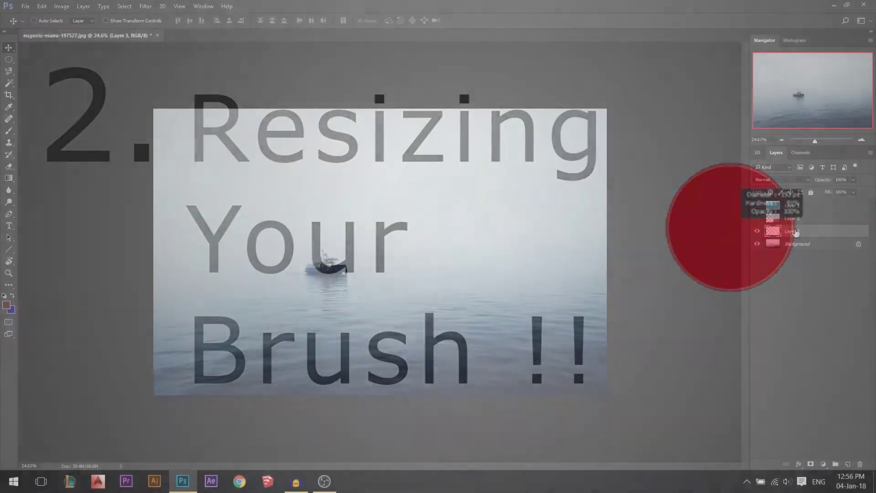
pyautogui.press('Return')
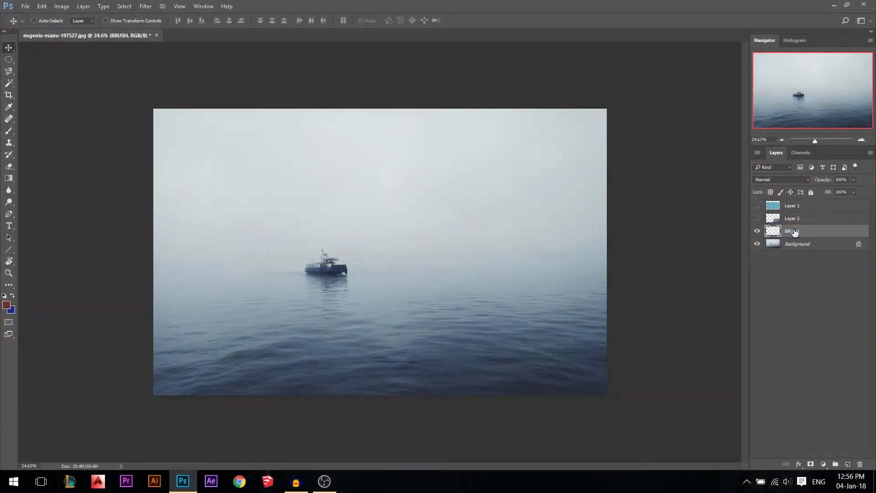
# Activate the Brush tool, set the brush size to 146 px and choose a soft round preset
pyautogui.click(8, 131)
pyautogui.moveTo(360, 240); pyautogui.dragTo(329, 234)
pyautogui.rightClick(379, 223)
pyautogui.press('Escape')
pyautogui.rightClick(352, 223)
pyautogui.moveTo(436, 245); pyautogui.dragTo(426, 245)
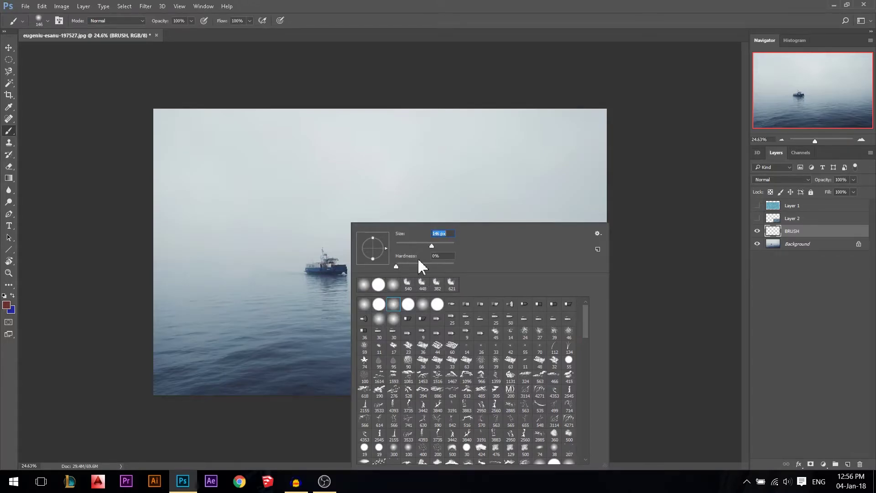
pyautogui.press('Tab')
pyautogui.click(393, 305)
# Try a short brush stroke over the boat and undo it
pyautogui.click(325, 273)
pyautogui.moveTo(326, 272); pyautogui.dragTo(340, 273)
pyautogui.hotkey('ctrl', 'z')
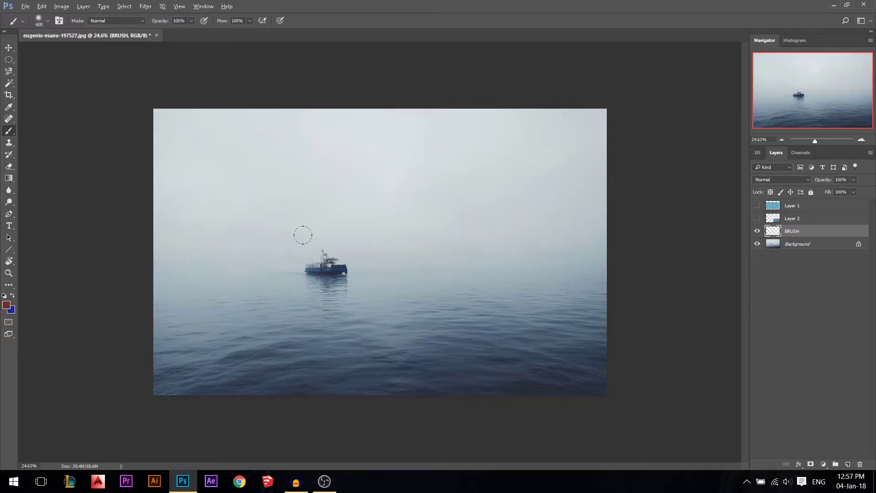
# Resize the brush directly on the canvas to a diameter of 1470 px and set its hardness to 100%
pyautogui.keyDown('alt'); pyautogui.rightClick(321, 254); pyautogui.keyUp('alt')
pyautogui.moveTo(321, 254)
pyautogui.mouseDown()
pyautogui.moveTo(358, 244)
pyautogui.moveTo(262, 238)
pyautogui.moveTo(329, 245)
pyautogui.moveTo(323, 420)
pyautogui.moveTo(366, 35)
pyautogui.moveTo(352, 16)
pyautogui.moveTo(322, 112)
pyautogui.moveTo(342, 258)
pyautogui.moveTo(339, 240)
pyautogui.moveTo(387, 239)
pyautogui.moveTo(313, 244)
pyautogui.moveTo(378, 241)
pyautogui.moveTo(386, 37)
pyautogui.moveTo(359, 213)
pyautogui.moveTo(393, 2)
pyautogui.moveTo(377, 159)
pyautogui.moveTo(379, 320)
pyautogui.moveTo(374, 4)
pyautogui.moveTo(364, 327)
pyautogui.moveTo(364, 220)
pyautogui.moveTo(337, 434)
pyautogui.moveTo(348, 471)
pyautogui.moveTo(363, 59)
pyautogui.mouseUp()
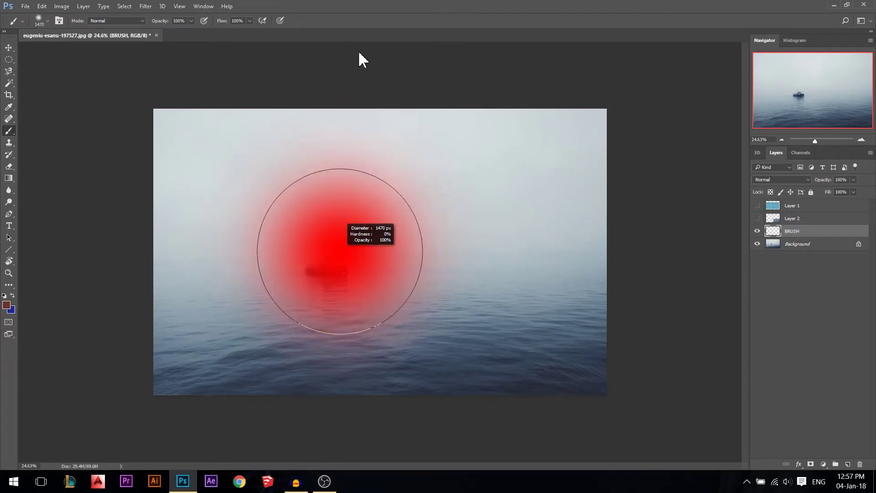
pyautogui.moveTo(363, 59); pyautogui.dragTo(360, 456)
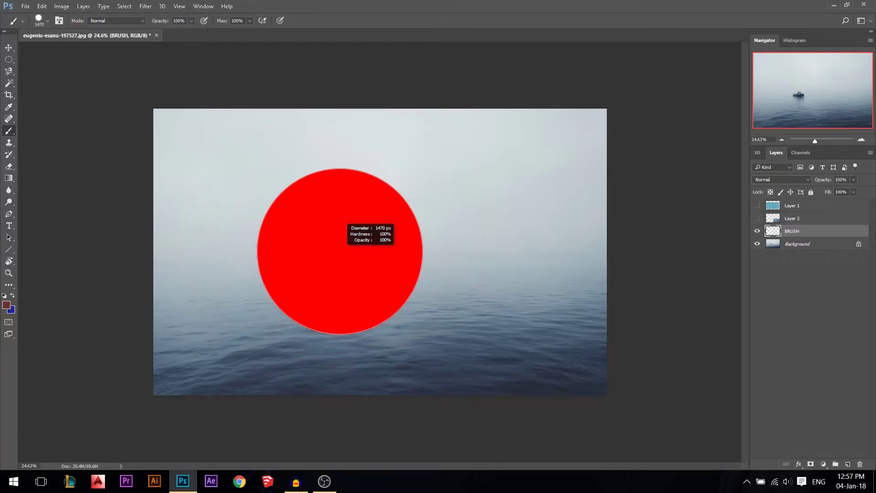
# Paint a large hard dot, a long soft stroke and shorter hard strokes on the BRUSH layer, varying the brush size and hardness
pyautogui.moveTo(342, 256)
pyautogui.mouseDown()
pyautogui.moveTo(302, 259)
pyautogui.moveTo(295, 272)
pyautogui.moveTo(485, 264)
pyautogui.moveTo(425, 266)
pyautogui.mouseUp()
pyautogui.click(530, 220)
pyautogui.moveTo(414, 191)
pyautogui.mouseDown()
pyautogui.moveTo(405, 12)
pyautogui.moveTo(271, 178)
pyautogui.moveTo(187, 179)
pyautogui.mouseUp()
pyautogui.moveTo(295, 183)
pyautogui.mouseDown()
pyautogui.moveTo(280, 247)
pyautogui.moveTo(225, 284)
pyautogui.moveTo(197, 332)
pyautogui.mouseUp()
pyautogui.moveTo(366, 297); pyautogui.dragTo(366, 300)
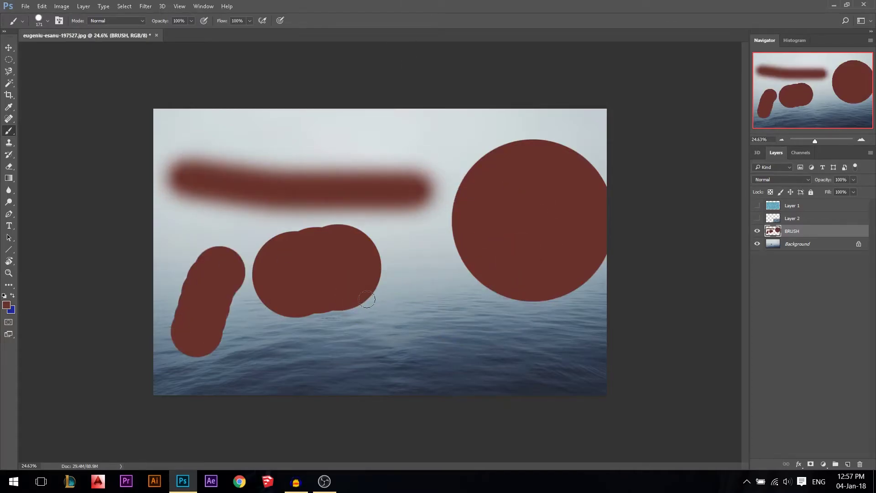
pyautogui.moveTo(369, 271); pyautogui.dragTo(373, 266)
# Delete the BRUSH layer and activate the Move tool
pyautogui.press('Delete')
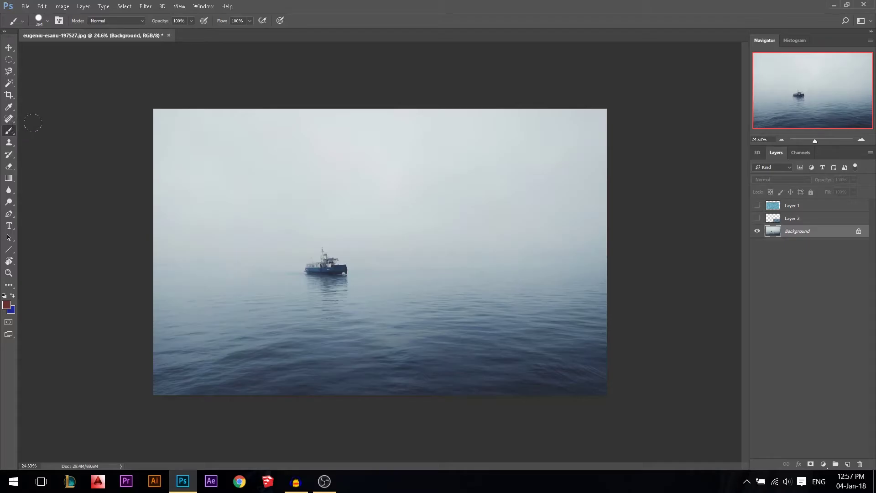
pyautogui.click(9, 48)
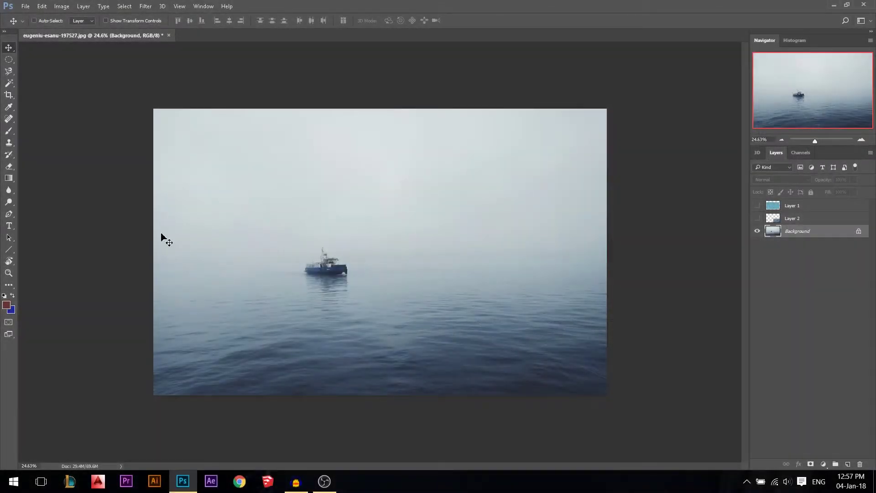
# Zoom the canvas out to 22.67% with the Zoom tool and return to the Move tool
pyautogui.click(8, 273)
pyautogui.moveTo(333, 284); pyautogui.dragTo(328, 265)
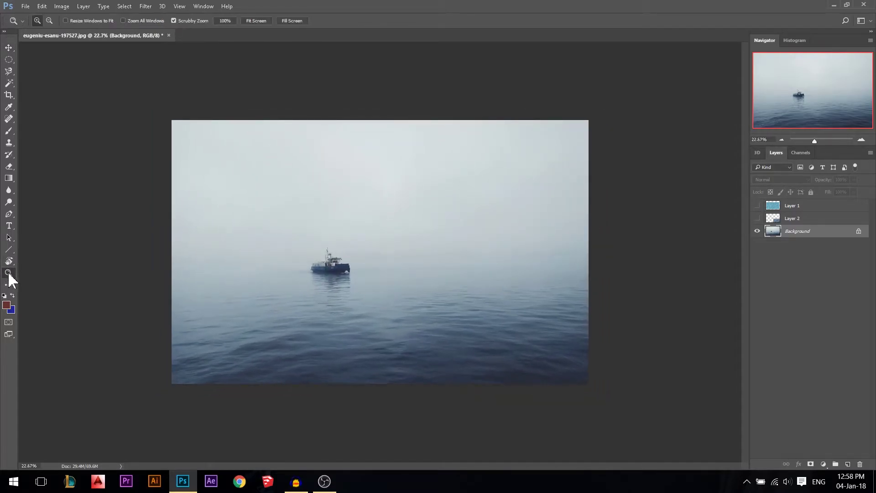
pyautogui.click(8, 47)
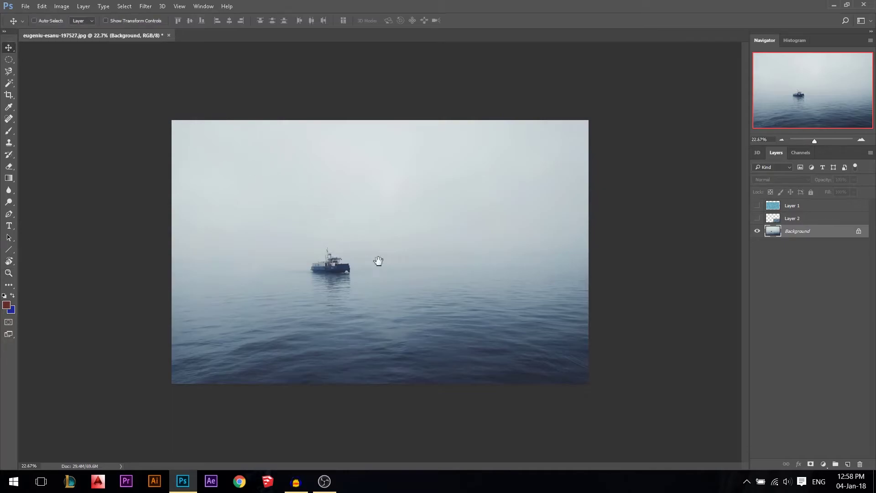
# Zoom the canvas in and out around the boat while keeping the Move tool active
pyautogui.scroll(5, 323, 288)
pyautogui.scroll(-3, 320, 265)
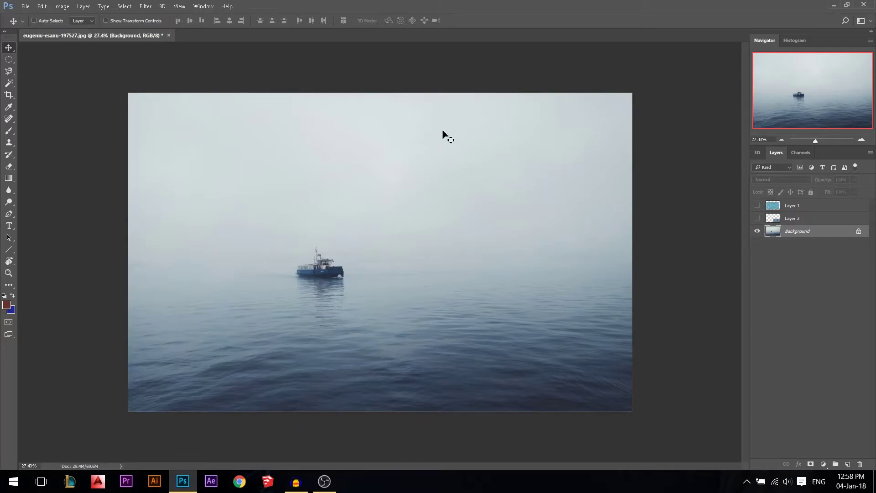
pyautogui.press('ctrl')
pyautogui.hotkey('ctrl', 'space')
pyautogui.press('alt')
pyautogui.scroll(-3, 470, 245)
pyautogui.scroll(5, 284, 225)
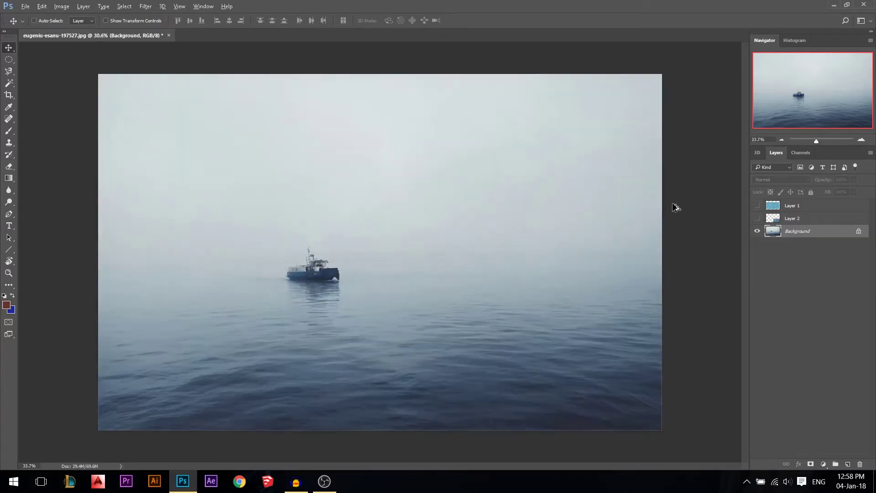
pyautogui.hotkey('ctrl', '0')
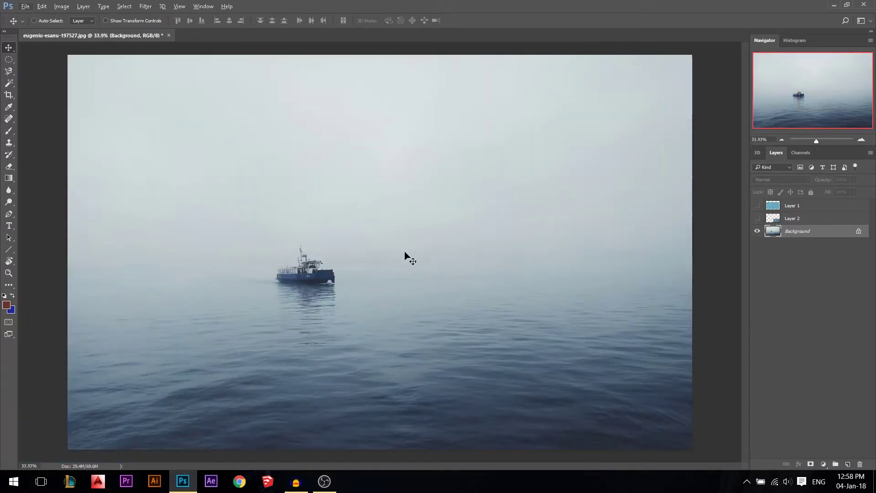
pyautogui.keyDown('ctrl'); pyautogui.click(320, 276); pyautogui.keyUp('ctrl')
pyautogui.moveTo(337, 274); pyautogui.dragTo(320, 258)
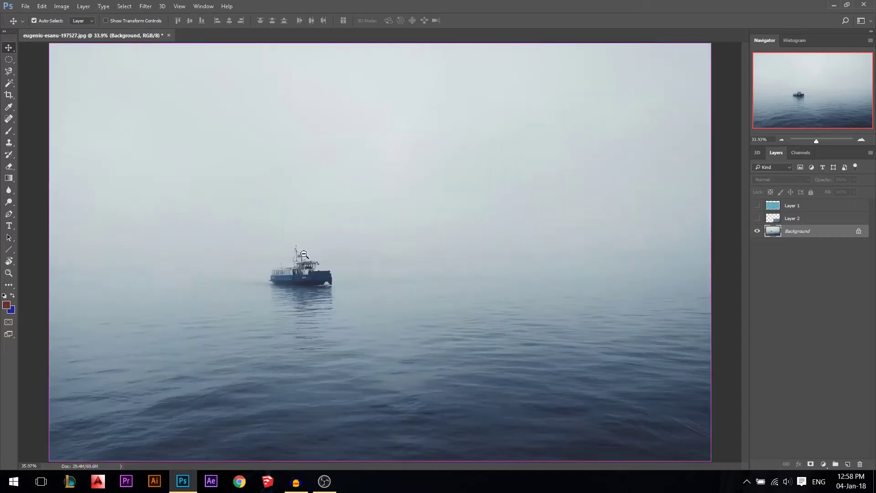
pyautogui.hotkey('ctrl', '0')
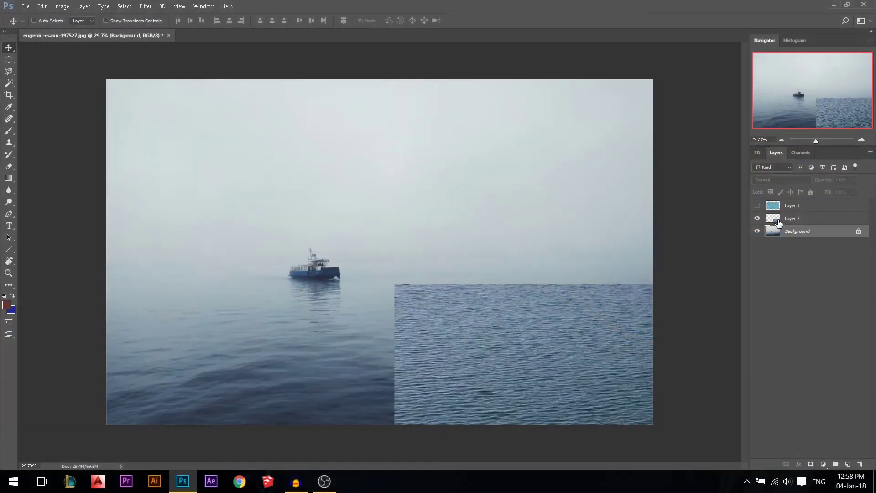
# Select Layer 2 and add the text "xD" in the sky above the boat
pyautogui.hotkey('alt', '[')
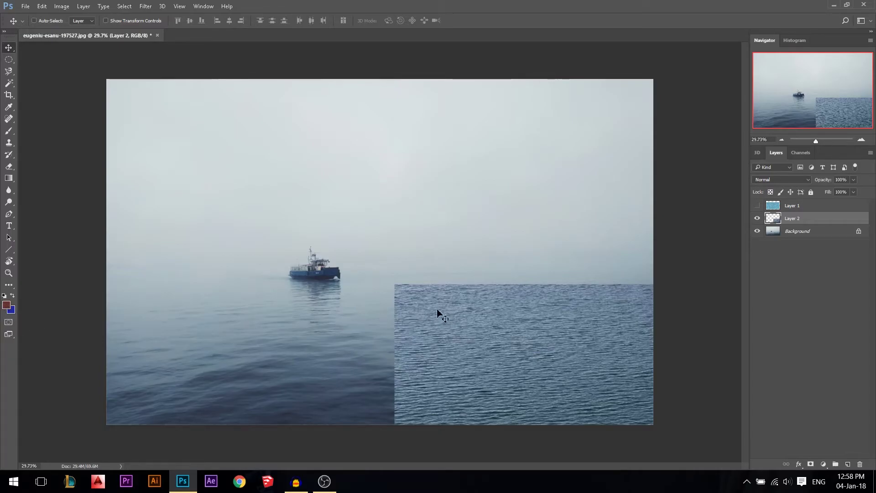
pyautogui.press('t')
pyautogui.click(364, 147)
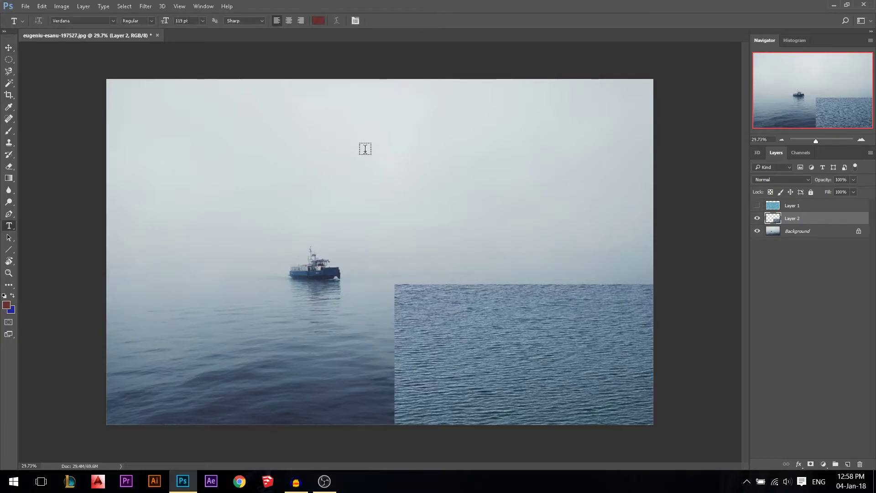
pyautogui.write('xD')
pyautogui.hotkey('ctrl', 'Return')
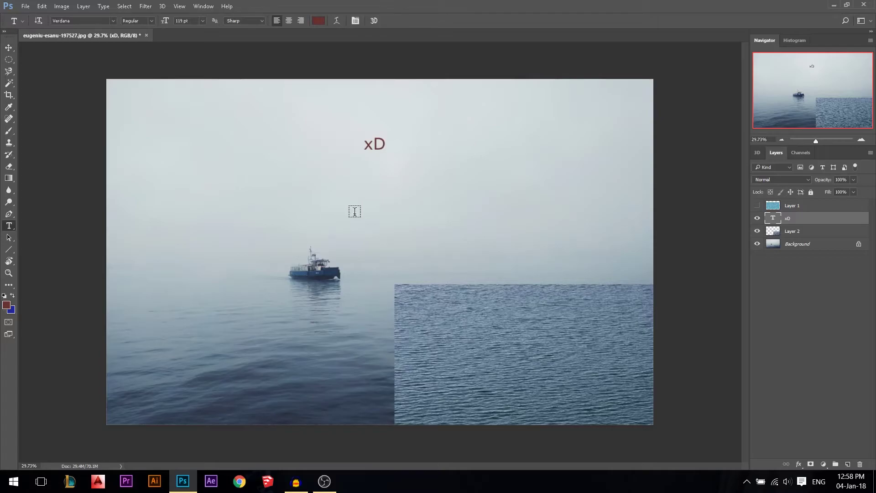
# Reset the foreground and background colors to the default black and white
pyautogui.press('d')
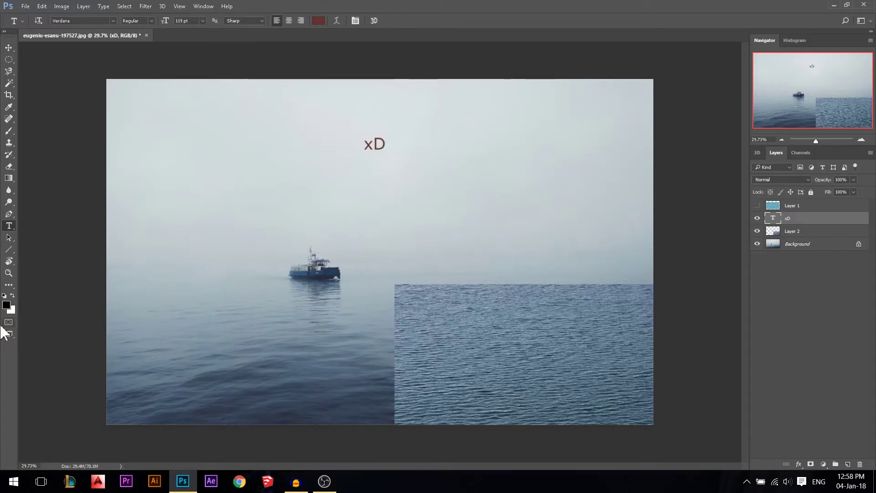
# Try picking new foreground and background colors, and reset both to the default black and white
pyautogui.click(6, 305)
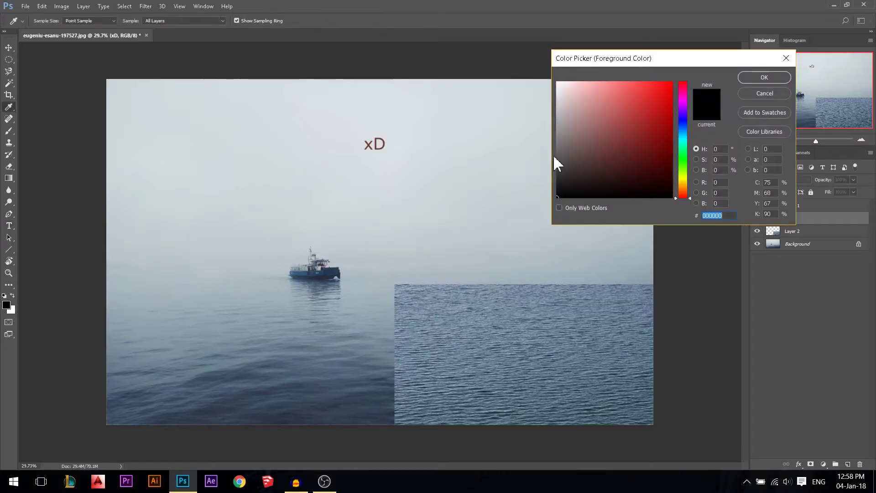
pyautogui.click(766, 79)
pyautogui.click(13, 311)
pyautogui.click(633, 99)
pyautogui.click(765, 78)
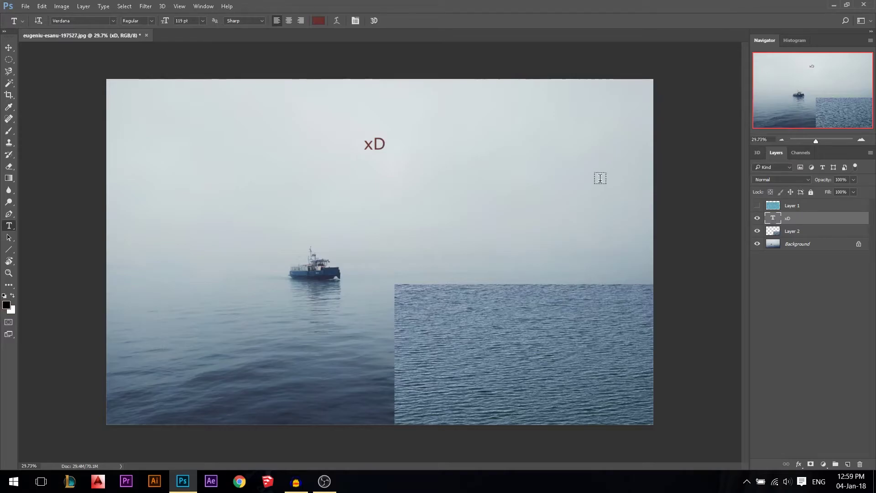
pyautogui.click(4, 296)
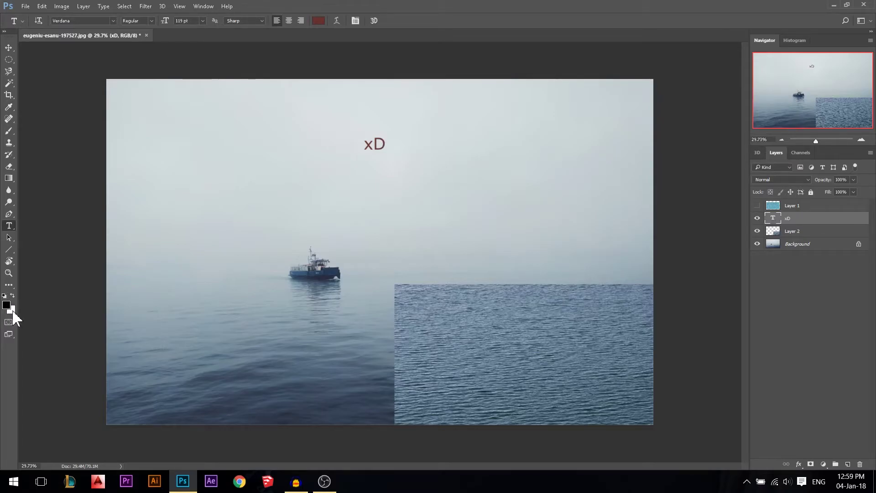
# Select the Background layer and set the background color to purple
pyautogui.click(806, 244)
pyautogui.click(11, 309)
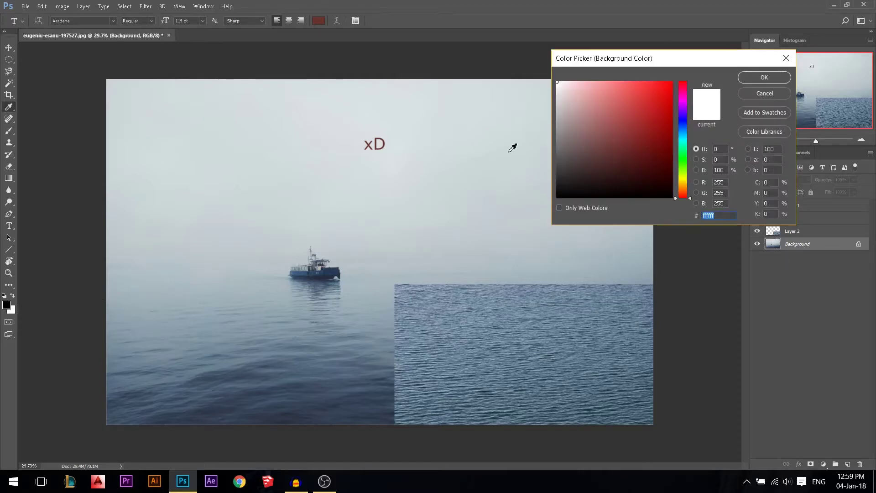
pyautogui.click(682, 99)
pyautogui.click(640, 121)
pyautogui.click(749, 81)
# Fill the Background layer with the white background color and undo the fill
pyautogui.press('t')
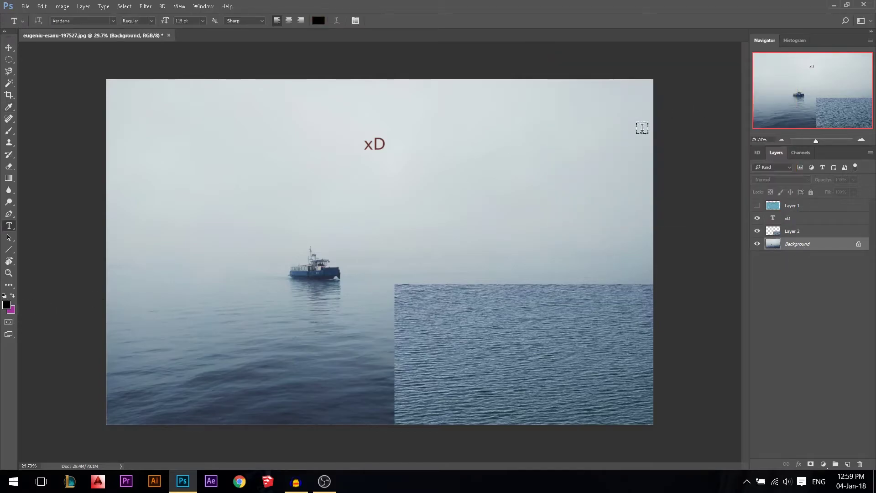
pyautogui.hotkey('ctrl', 'BackSpace')
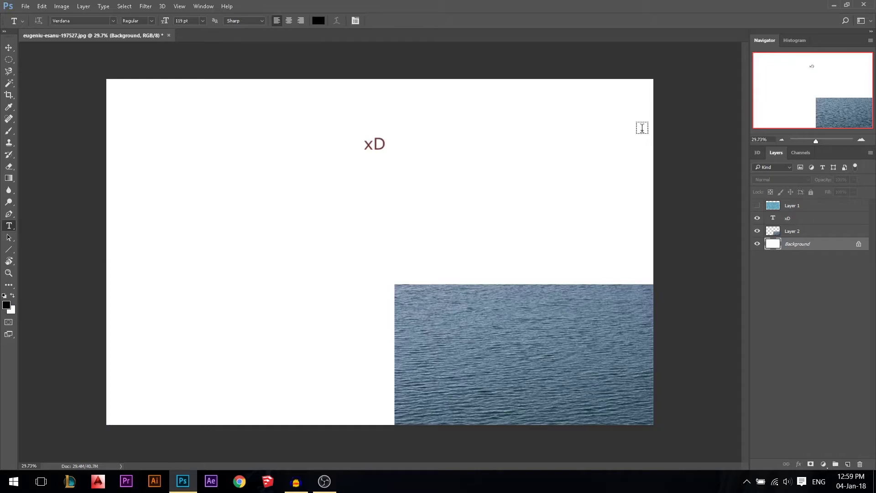
pyautogui.hotkey('ctrl', 'z')
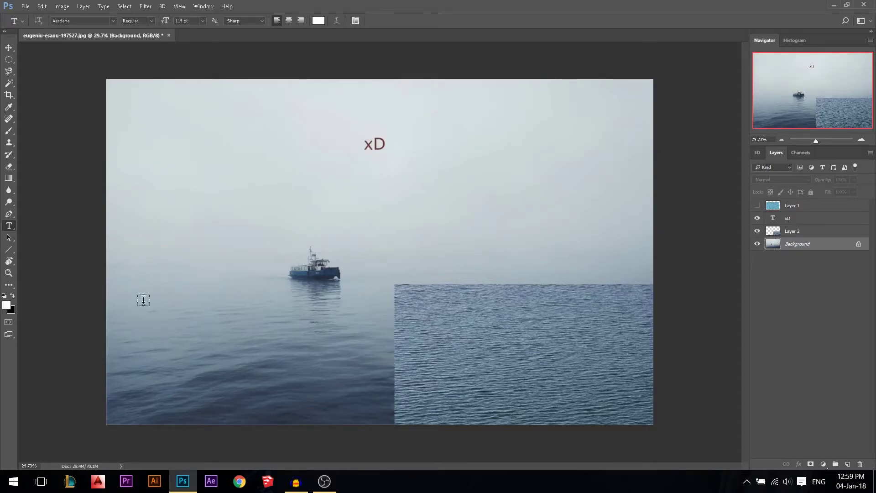
# Swap the foreground and background colors back and forth several times
pyautogui.press('x')
pyautogui.press('x')
pyautogui.press('x')
pyautogui.press('x')
pyautogui.press('x')
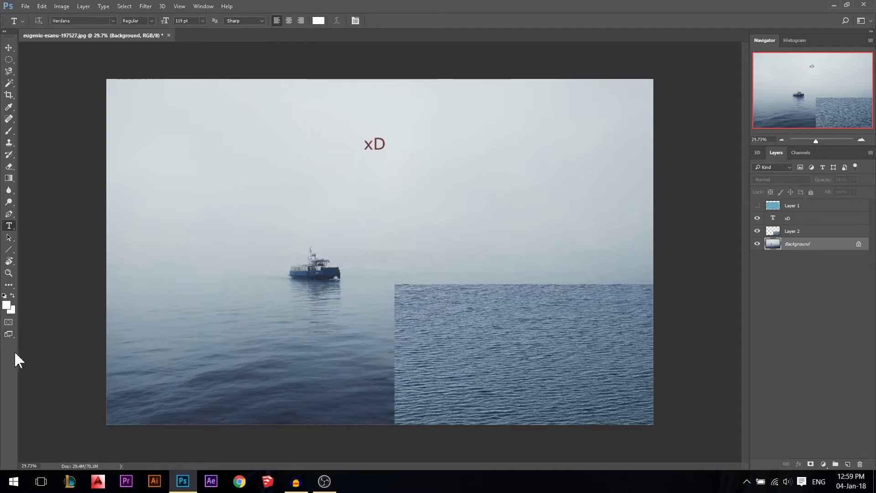
pyautogui.press('x')
pyautogui.press('x')
pyautogui.press('x')
pyautogui.press('x')
# Set the foreground color to dark blue and the background color to a lighter teal blue
pyautogui.click(7, 305)
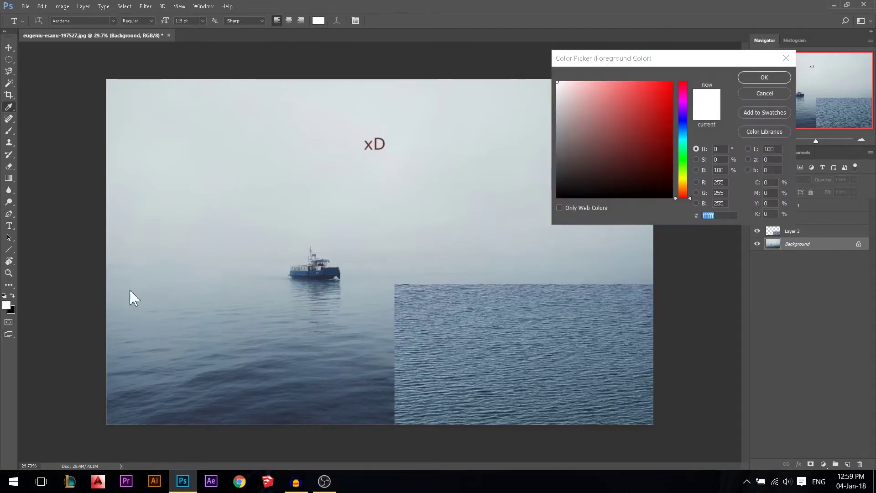
pyautogui.click(655, 120)
pyautogui.click(683, 121)
pyautogui.click(756, 77)
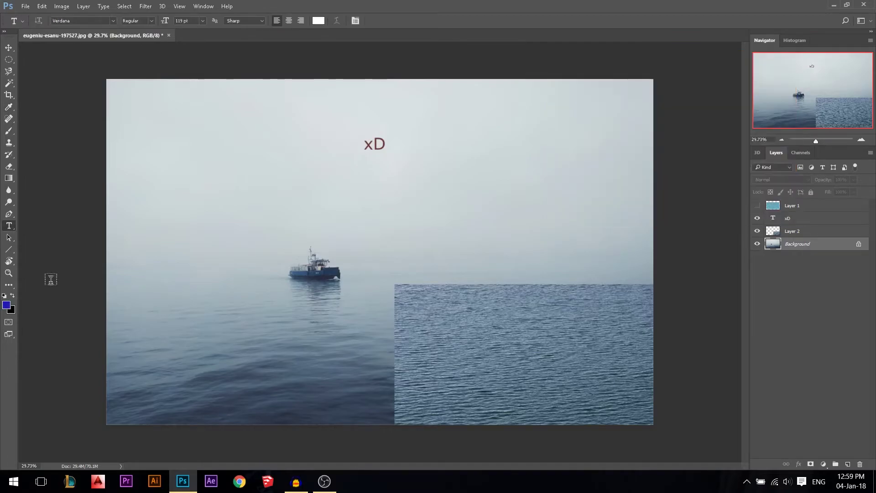
pyautogui.click(12, 310)
pyautogui.click(645, 153)
pyautogui.click(683, 134)
pyautogui.click(644, 114)
pyautogui.click(753, 79)
pyautogui.press('t')
# Paint brush strokes around the boat on a new layer, alternating the two blue colors, and delete that layer
pyautogui.click(848, 464)
pyautogui.press('b')
pyautogui.moveTo(354, 227)
pyautogui.mouseDown()
pyautogui.moveTo(368, 287)
pyautogui.moveTo(352, 53)
pyautogui.moveTo(385, 219)
pyautogui.mouseUp()
pyautogui.moveTo(263, 226)
pyautogui.mouseDown()
pyautogui.moveTo(311, 190)
pyautogui.moveTo(355, 181)
pyautogui.moveTo(333, 170)
pyautogui.moveTo(259, 209)
pyautogui.mouseUp()
pyautogui.press('x')
pyautogui.press('x')
pyautogui.moveTo(274, 237); pyautogui.dragTo(363, 193)
pyautogui.press('x')
pyautogui.moveTo(331, 153)
pyautogui.mouseDown()
pyautogui.moveTo(247, 190)
pyautogui.moveTo(256, 202)
pyautogui.mouseUp()
pyautogui.press('Delete')
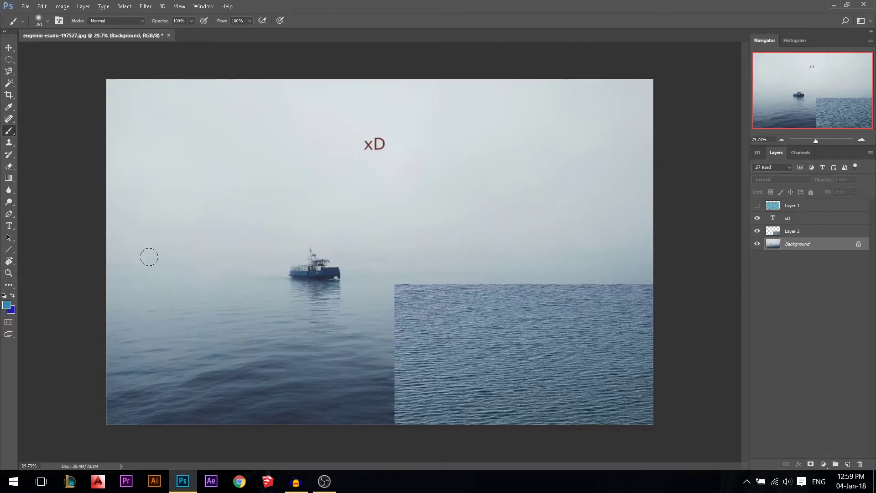
# Add a layer mask to Layer 2, target the mask for painting, and enlarge the brush
pyautogui.click(812, 232)
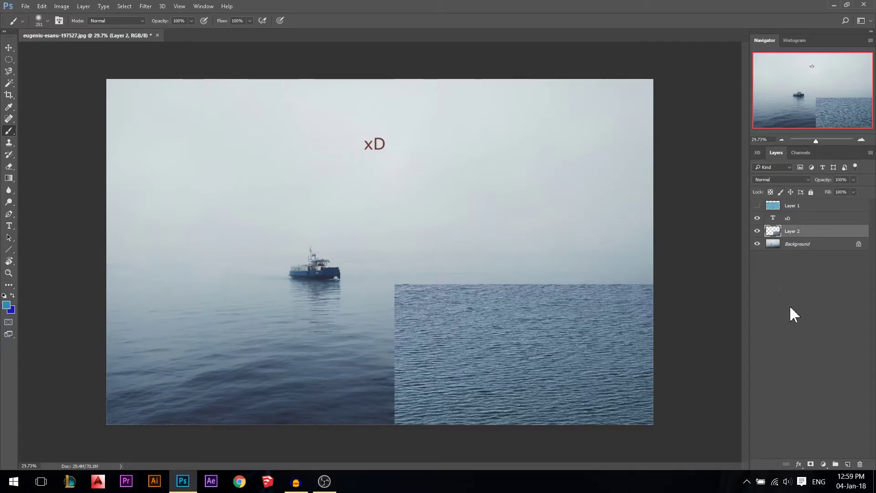
pyautogui.click(811, 464)
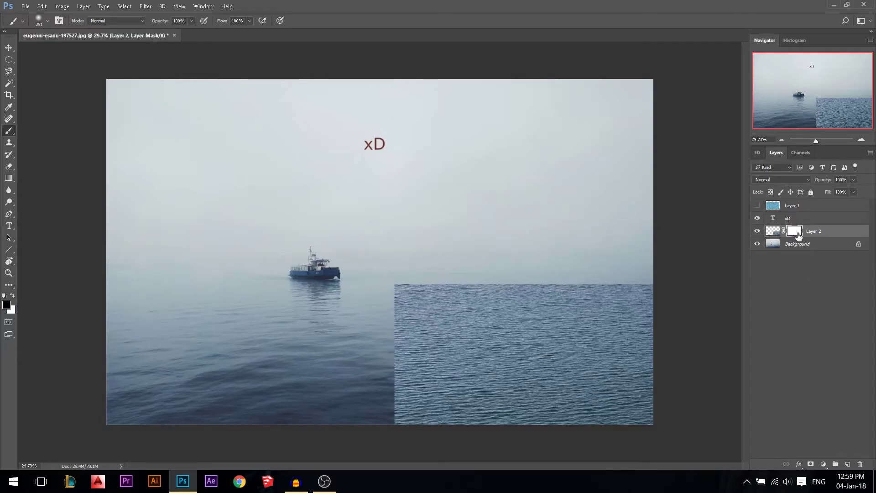
pyautogui.click(779, 236)
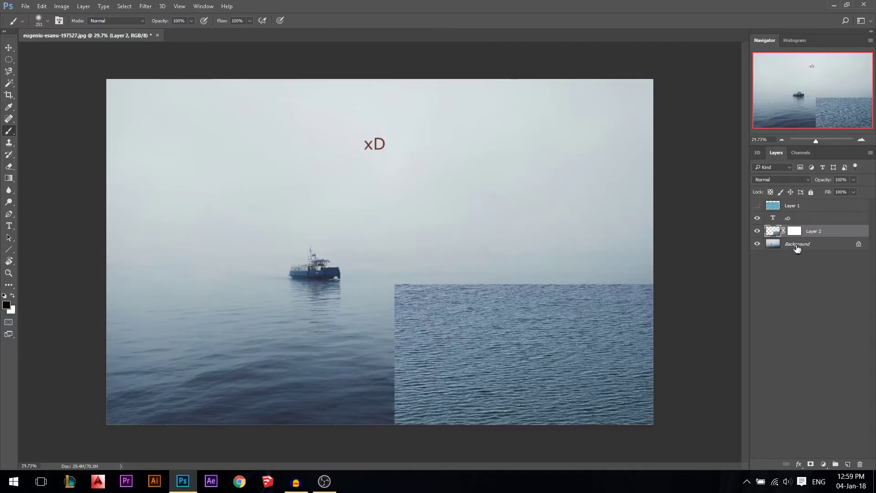
pyautogui.click(793, 234)
pyautogui.moveTo(349, 247)
pyautogui.mouseDown()
pyautogui.moveTo(382, 252)
pyautogui.moveTo(364, 244)
pyautogui.mouseUp()
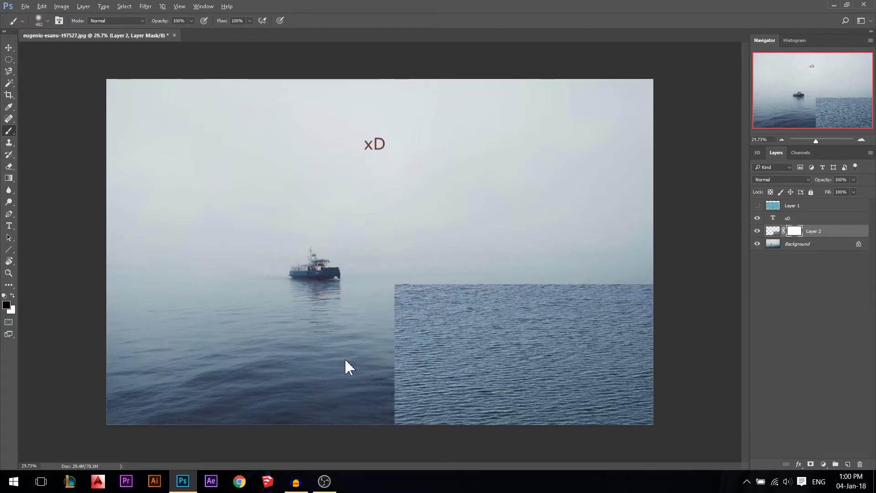
# Paint black on the mask along the water patch's left and top edges, and lower Layer 2's opacity to 64%
pyautogui.moveTo(383, 292)
pyautogui.mouseDown()
pyautogui.moveTo(365, 342)
pyautogui.moveTo(365, 411)
pyautogui.mouseUp()
pyautogui.moveTo(377, 309)
pyautogui.mouseDown()
pyautogui.moveTo(488, 268)
pyautogui.moveTo(661, 267)
pyautogui.mouseUp()
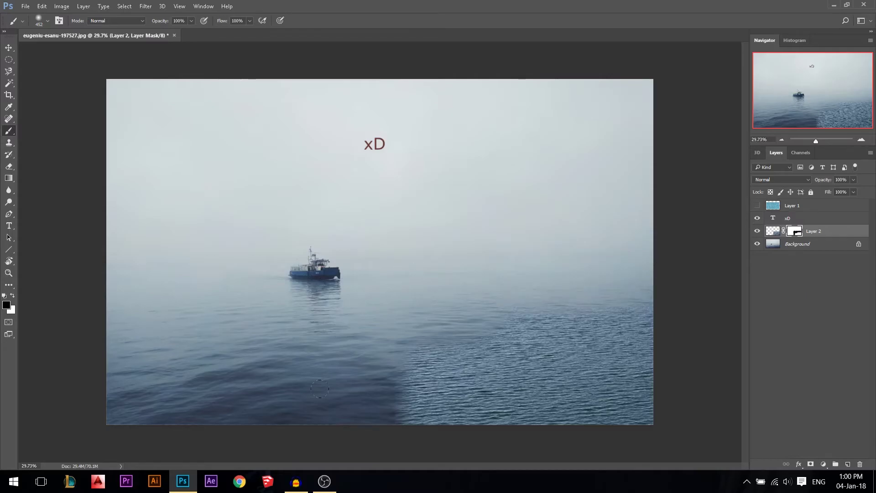
pyautogui.moveTo(319, 389); pyautogui.dragTo(411, 393)
pyautogui.moveTo(817, 180); pyautogui.dragTo(822, 182)
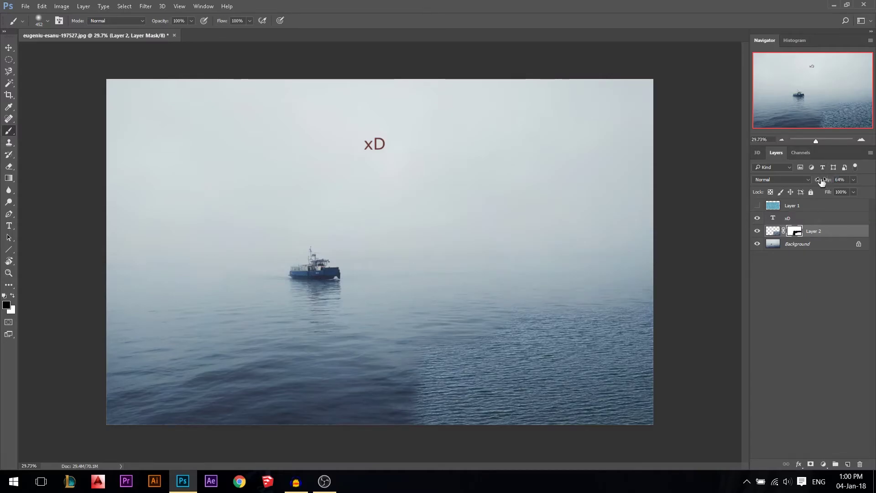
# Alternate black and white to hide and restore the water patch's edges on the mask, and undo the mask painting
pyautogui.moveTo(410, 360)
pyautogui.mouseDown()
pyautogui.moveTo(428, 369)
pyautogui.moveTo(417, 366)
pyautogui.moveTo(416, 348)
pyautogui.moveTo(412, 397)
pyautogui.moveTo(423, 338)
pyautogui.mouseUp()
pyautogui.press('x')
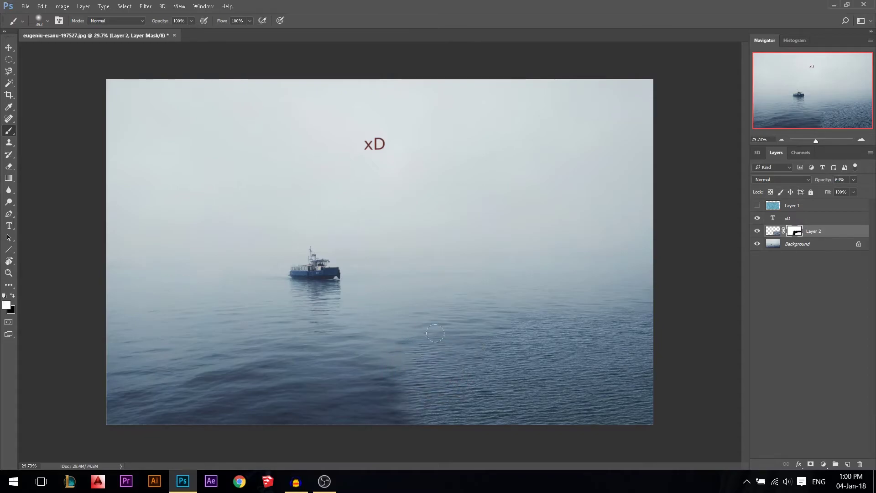
pyautogui.moveTo(517, 312)
pyautogui.mouseDown()
pyautogui.moveTo(413, 319)
pyautogui.moveTo(515, 309)
pyautogui.mouseUp()
pyautogui.press('x')
pyautogui.moveTo(364, 301)
pyautogui.mouseDown()
pyautogui.moveTo(565, 347)
pyautogui.moveTo(648, 332)
pyautogui.moveTo(400, 365)
pyautogui.mouseUp()
pyautogui.press('x')
pyautogui.moveTo(651, 305); pyautogui.dragTo(386, 310)
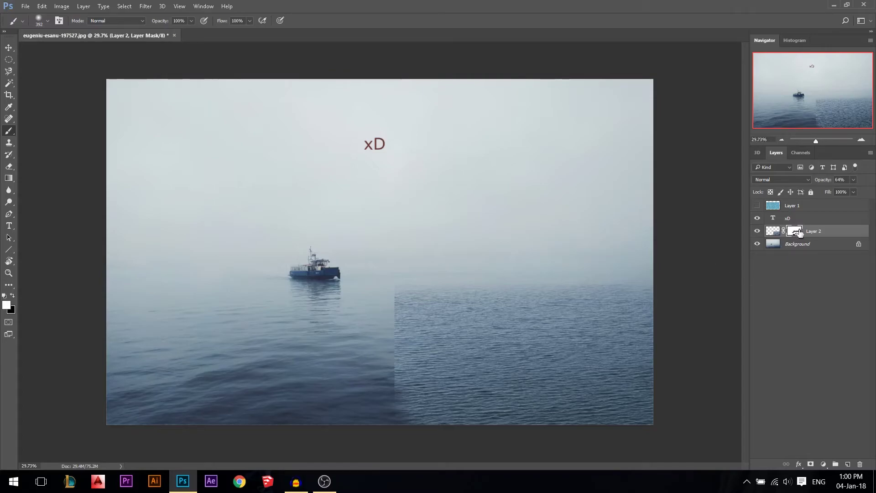
pyautogui.hotkey('ctrl', 'z')
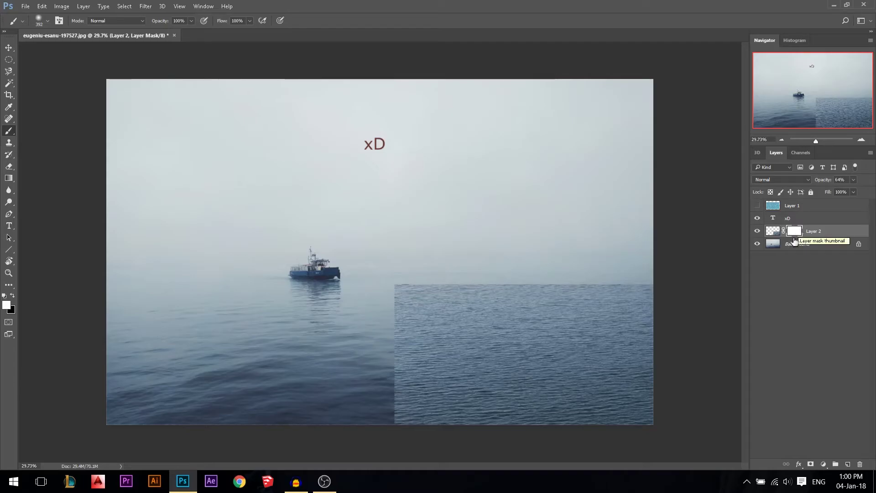
# Make black the foreground color and paint along the water patch's top edge on Layer 2's mask
pyautogui.click(13, 296)
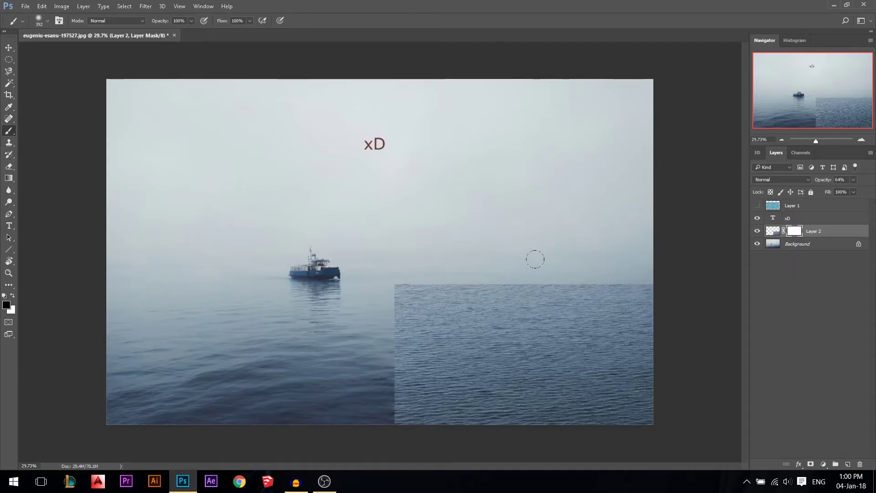
pyautogui.scroll(2, 402, 254)
pyautogui.scroll(-1, 402, 255)
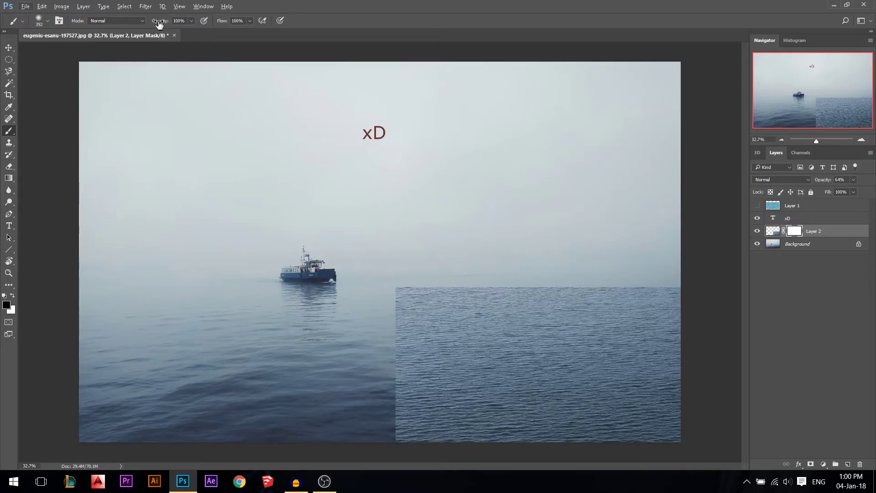
pyautogui.moveTo(401, 255); pyautogui.dragTo(672, 257)
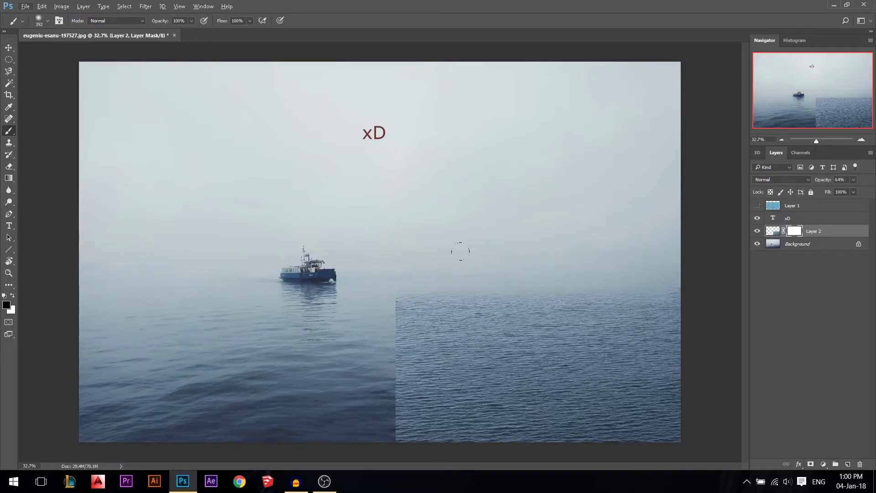
pyautogui.moveTo(671, 312); pyautogui.dragTo(397, 312)
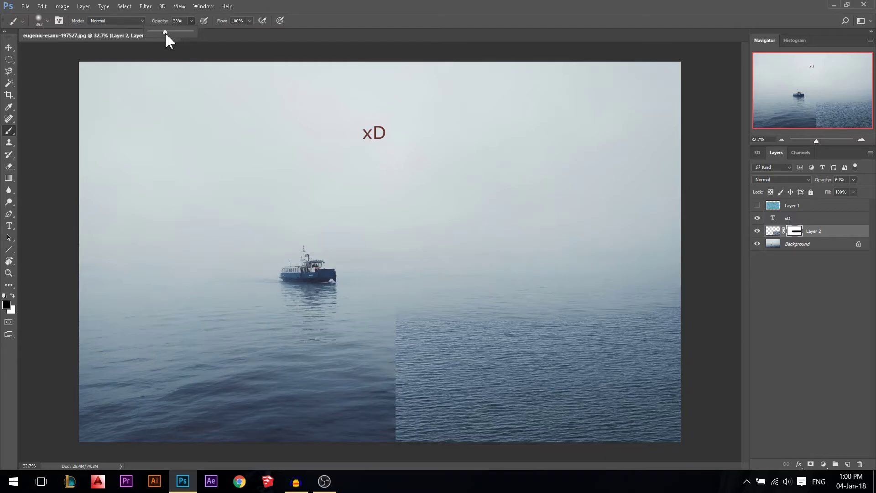
# Vary the brush opacity and paint over the water patch's upper area and left edge on the mask to blend it
pyautogui.moveTo(158, 31); pyautogui.dragTo(206, 31)
pyautogui.moveTo(167, 24); pyautogui.dragTo(149, 23)
pyautogui.press('0')
pyautogui.moveTo(306, 349); pyautogui.dragTo(593, 319)
pyautogui.moveTo(654, 315); pyautogui.dragTo(452, 301)
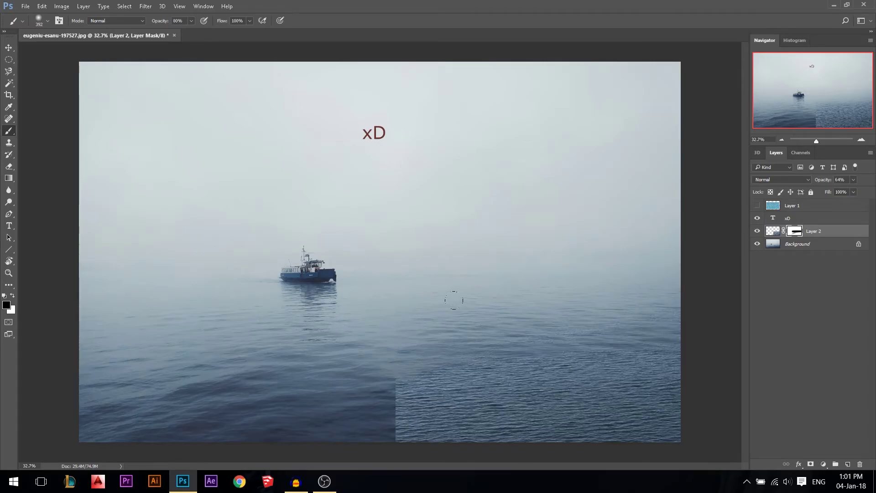
pyautogui.moveTo(240, 395)
pyautogui.mouseDown()
pyautogui.moveTo(525, 384)
pyautogui.moveTo(425, 420)
pyautogui.moveTo(371, 403)
pyautogui.mouseUp()
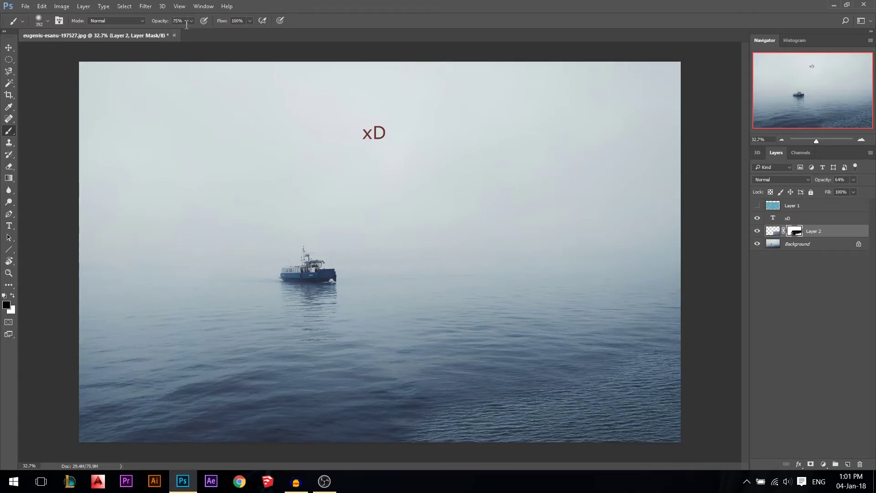
# Activate the Move tool, target Layer 2's image, and set its opacity to 90%, 0% and finally 99%
pyautogui.click(9, 47)
pyautogui.hotkey('ctrl', '2')
pyautogui.press('9')
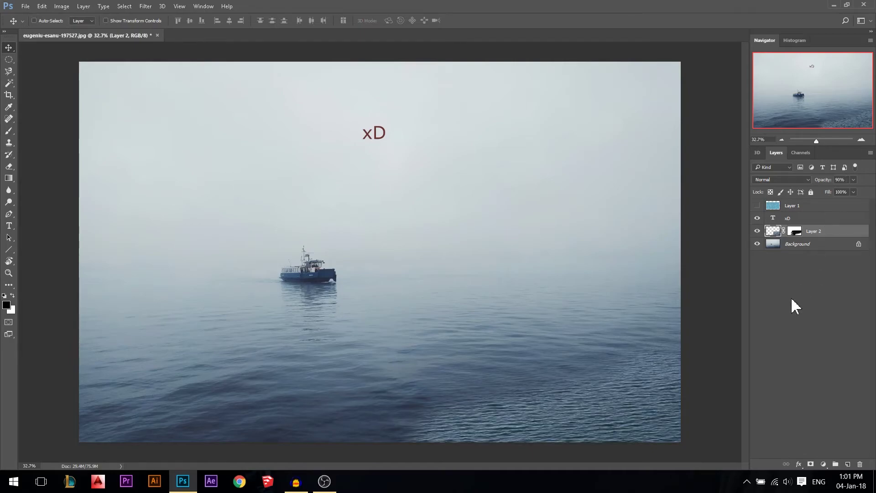
pyautogui.press('0')
pyautogui.press('0')
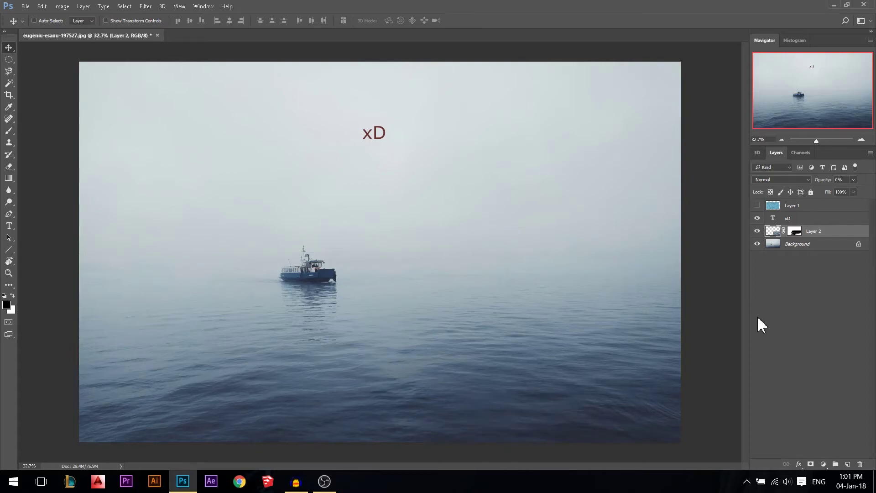
pyautogui.press('9')
pyautogui.press('9')
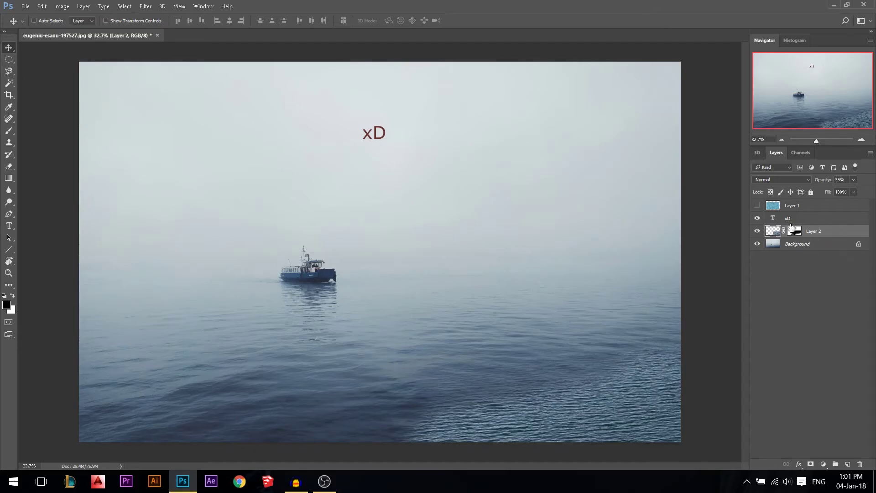
# Show Layer 1 and lower its top edge in Free Transform to 91.17% height
pyautogui.click(758, 206)
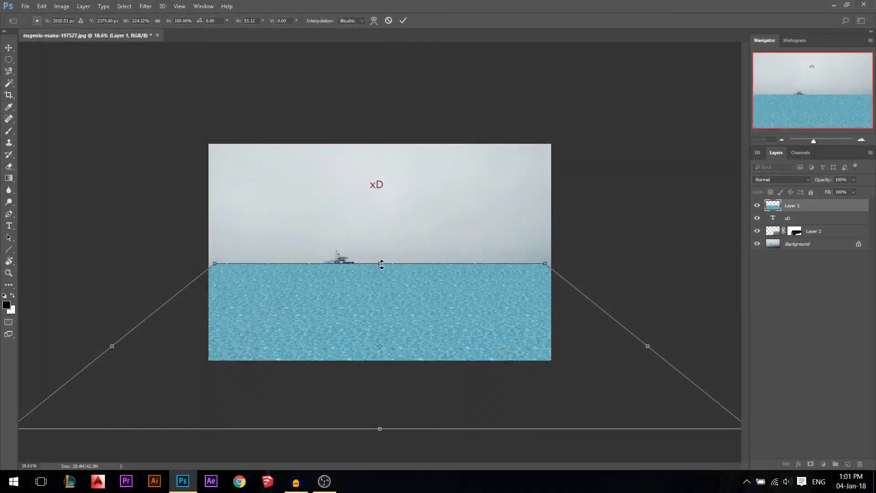
pyautogui.moveTo(379, 262); pyautogui.dragTo(381, 278)
pyautogui.scroll(-2, 446, 313)
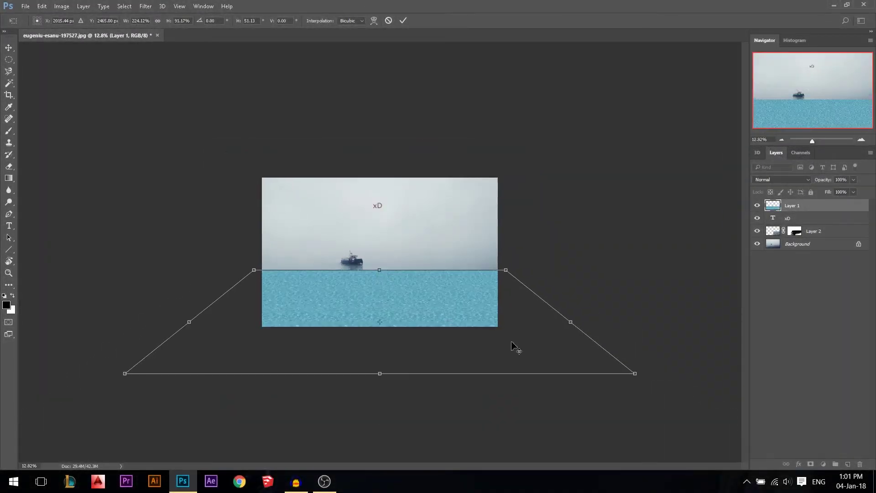
# Widen the turquoise water's bottom edge in perspective to 562.05% width, narrow its top edge to about the photo's width, and apply the transform
pyautogui.moveTo(636, 375); pyautogui.dragTo(863, 333)
pyautogui.moveTo(507, 272); pyautogui.dragTo(499, 273)
pyautogui.scroll(-1, 499, 276)
pyautogui.scroll(-1, 497, 274)
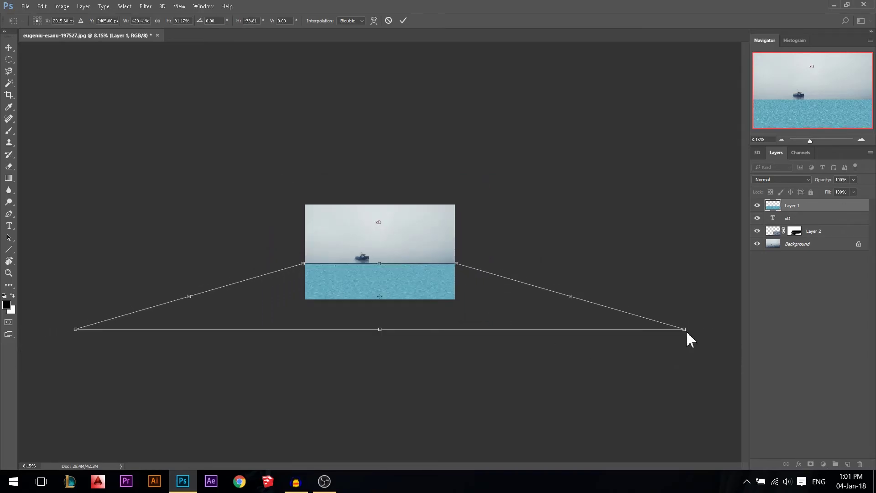
pyautogui.moveTo(685, 331); pyautogui.dragTo(788, 319)
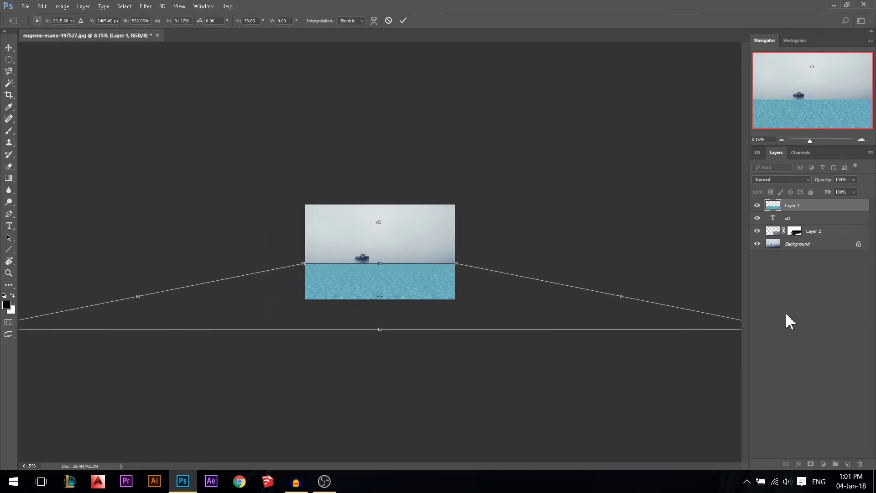
pyautogui.doubleClick(401, 296)
# Add a layer mask to Layer 1 and draw 20% opacity black-to-transparent gradients down across the water's top edge to fade it
pyautogui.scroll(1, 402, 299)
pyautogui.scroll(3, 401, 299)
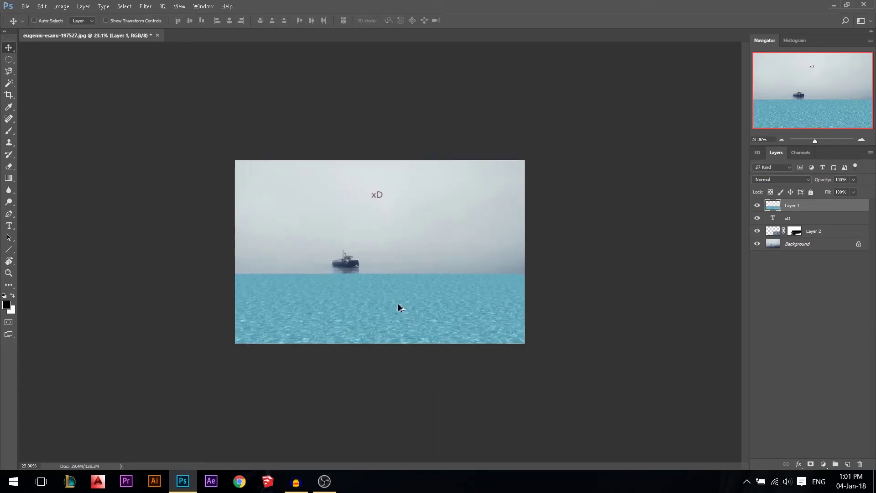
pyautogui.click(811, 464)
pyautogui.press('g')
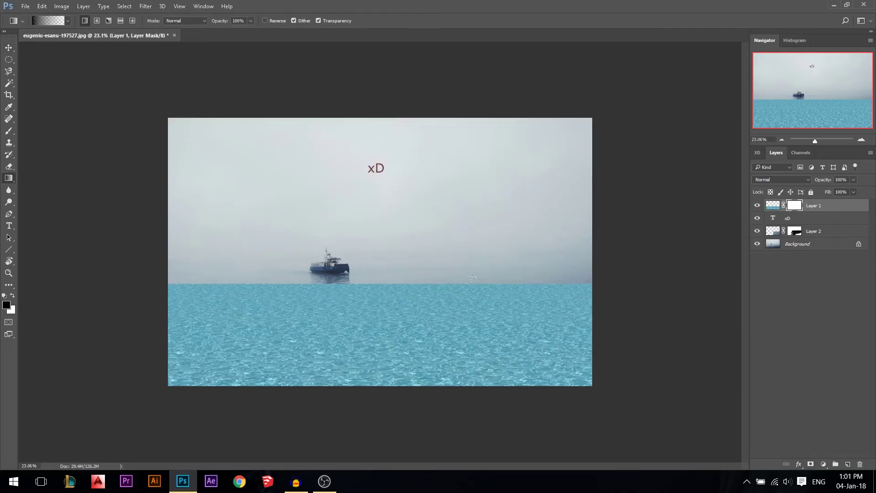
pyautogui.press('2')
pyautogui.moveTo(381, 278); pyautogui.dragTo(375, 306)
pyautogui.moveTo(379, 275); pyautogui.dragTo(373, 327)
# Set Layer 1's blend mode to Multiply and its opacity to 30%
pyautogui.click(782, 179)
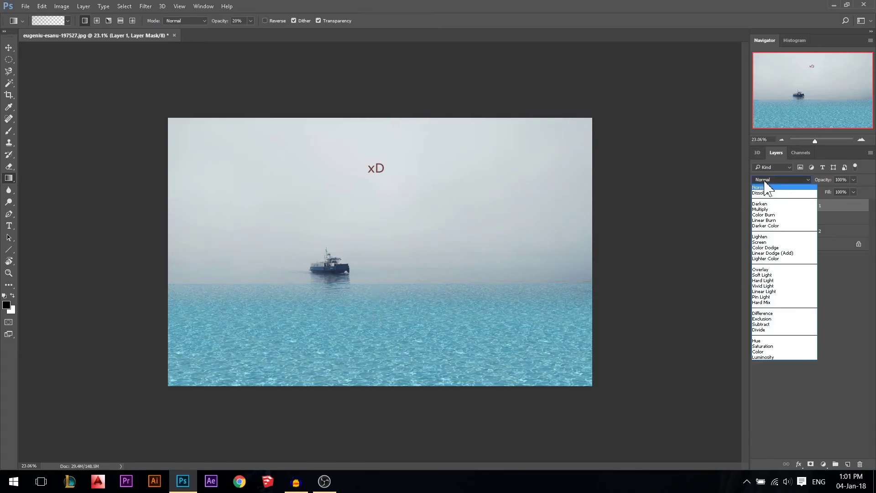
pyautogui.click(762, 210)
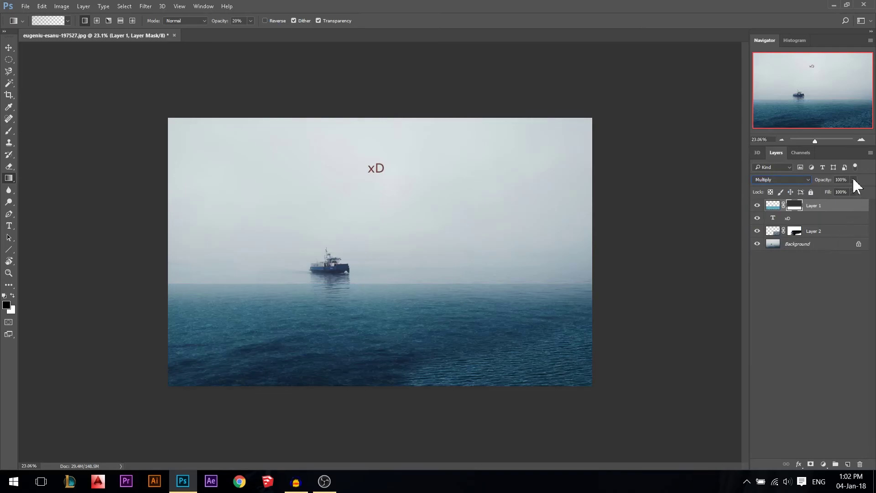
pyautogui.click(824, 190)
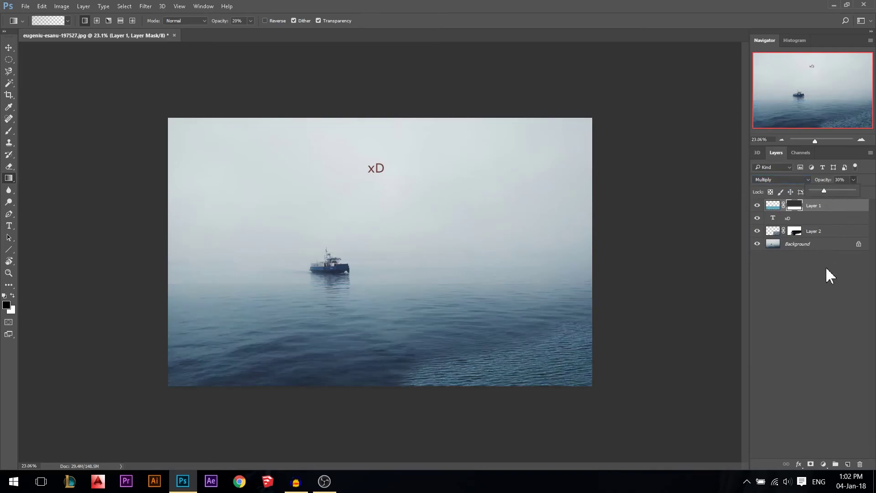
pyautogui.click(829, 274)
# Hide Layer 2, compare the photo with and without Layer 1, and raise Layer 1's opacity to 100%
pyautogui.click(759, 231)
pyautogui.click(773, 207)
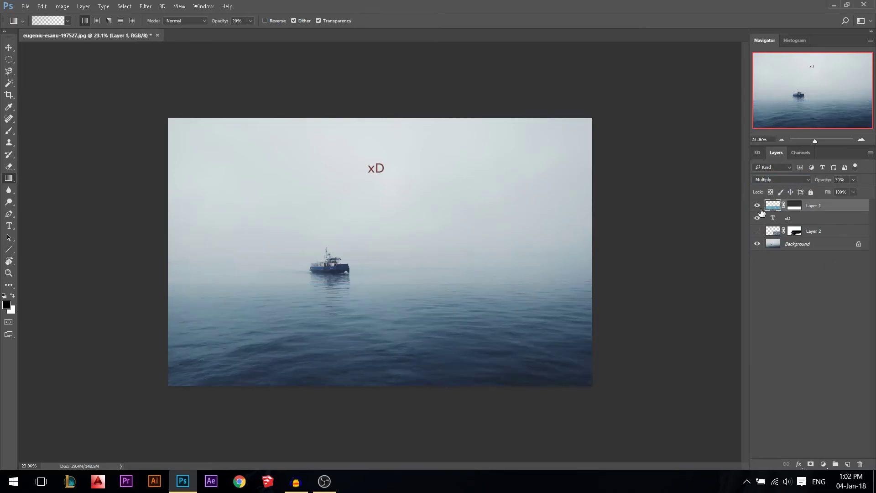
pyautogui.click(758, 205)
pyautogui.click(757, 206)
pyautogui.moveTo(834, 180); pyautogui.dragTo(861, 187)
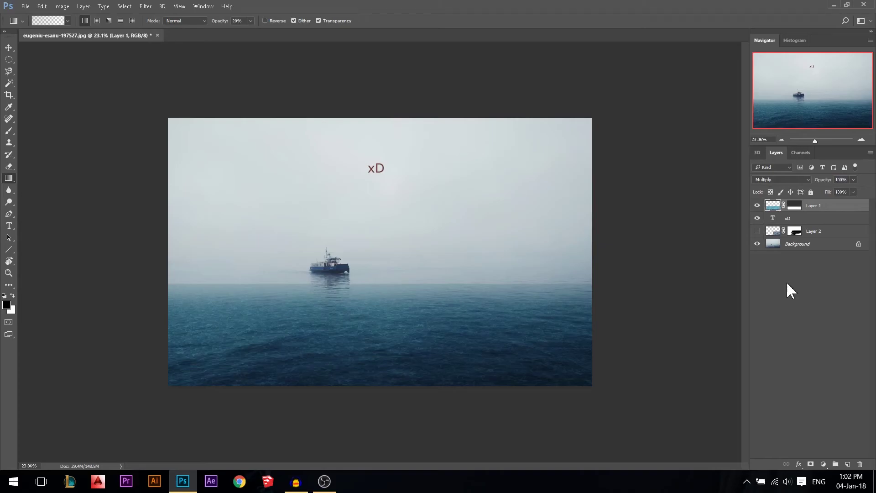
# Desaturate Layer 1's water image completely with Hue/Saturation at a saturation of -100
pyautogui.hotkey('ctrl', 'u')
pyautogui.click(629, 145)
pyautogui.moveTo(579, 147); pyautogui.dragTo(499, 133)
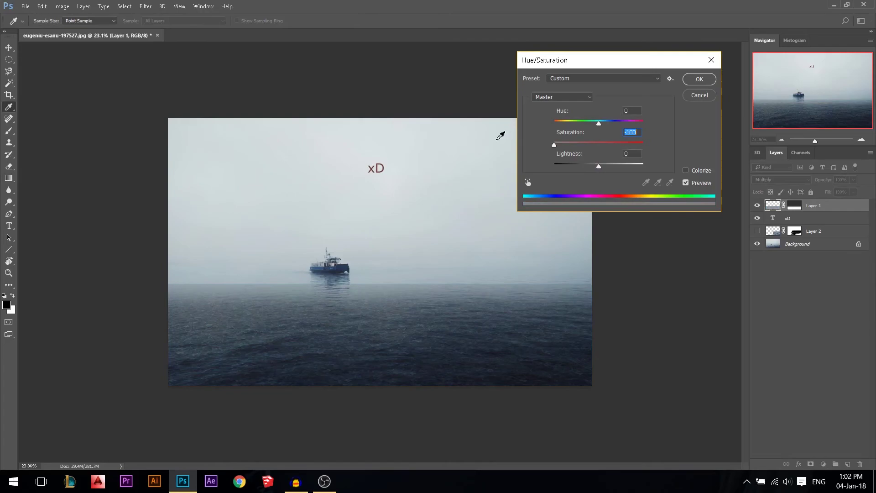
pyautogui.click(698, 80)
# Brighten Layer 1's water image with Brightness/Contrast at a brightness of 73
pyautogui.press('g')
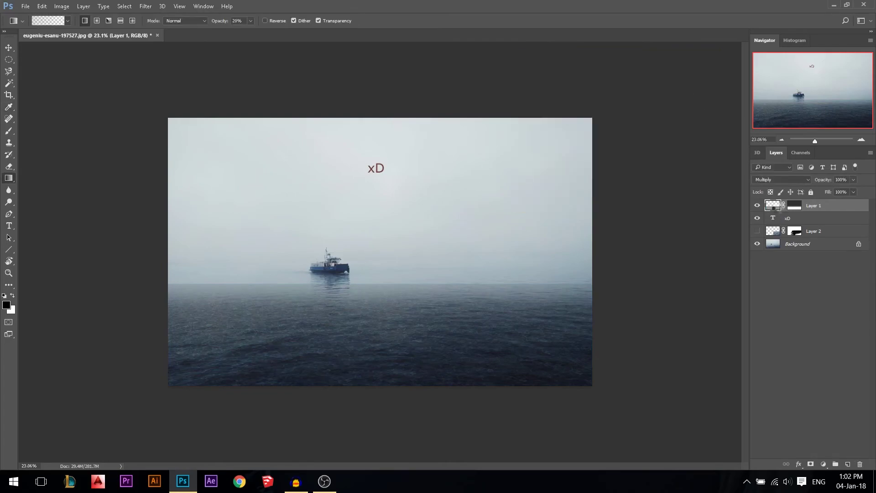
pyautogui.hotkey('ctrl', 'alt', 'b')
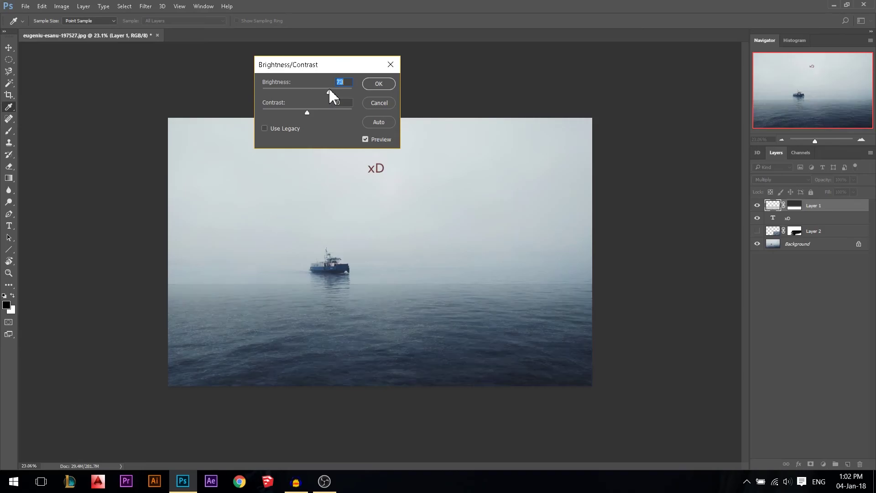
pyautogui.click(375, 84)
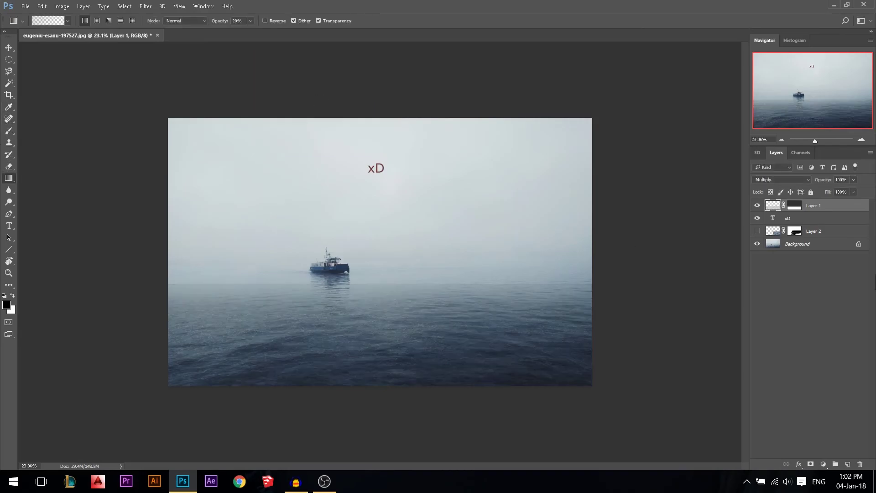
# Brush black on Layer 1's mask along the horizon around the boat, and white across the water just below it
pyautogui.click(9, 131)
pyautogui.click(795, 206)
pyautogui.moveTo(459, 260)
pyautogui.mouseDown()
pyautogui.moveTo(392, 280)
pyautogui.moveTo(561, 279)
pyautogui.moveTo(284, 280)
pyautogui.moveTo(503, 276)
pyautogui.moveTo(328, 274)
pyautogui.mouseUp()
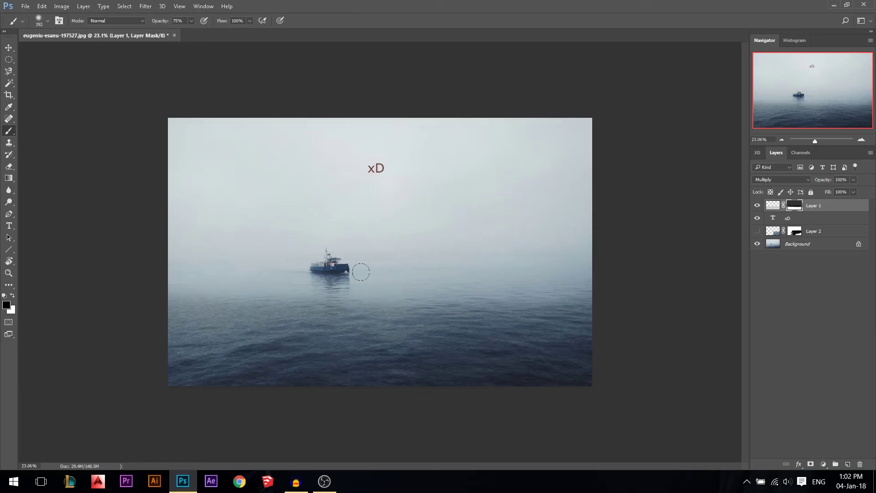
pyautogui.press('x')
pyautogui.moveTo(208, 306); pyautogui.dragTo(628, 301)
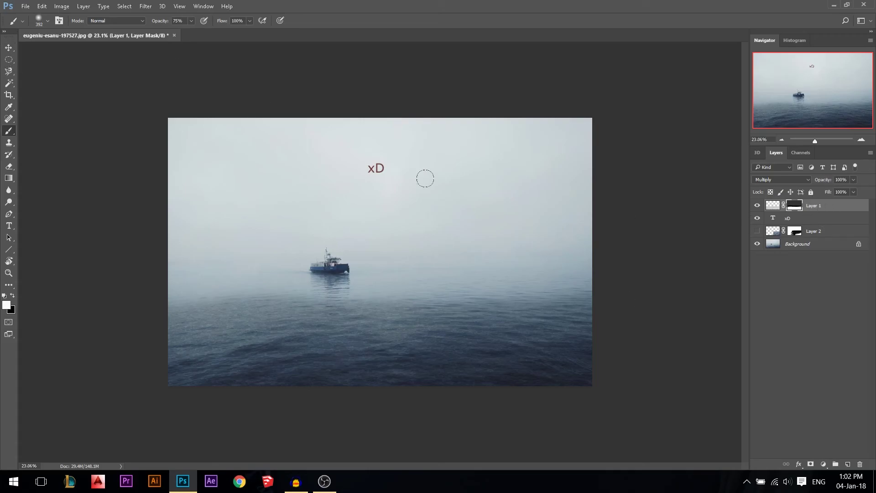
# Activate the Move tool and set Layer 1's opacity to 20%
pyautogui.press('v')
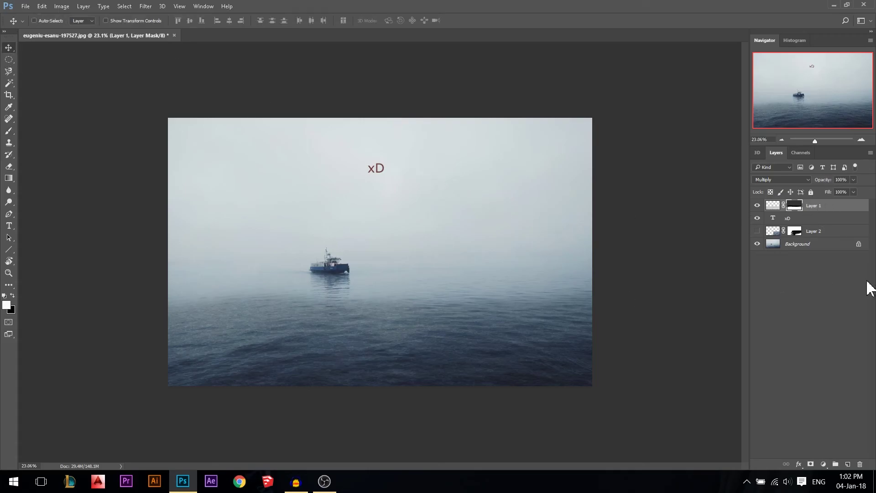
pyautogui.press('2')
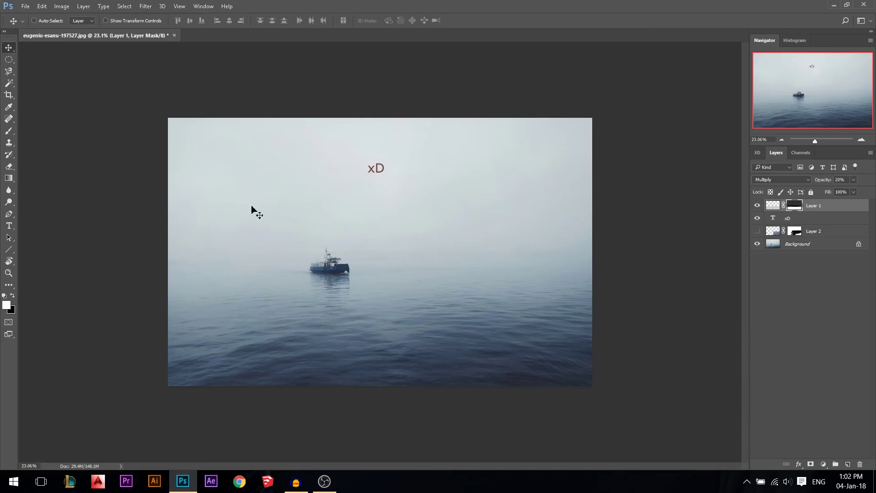
# Crop the document to the current canvas with Delete Cropped Pixels enabled to discard the water image's parts outside the photo
pyautogui.press('c')
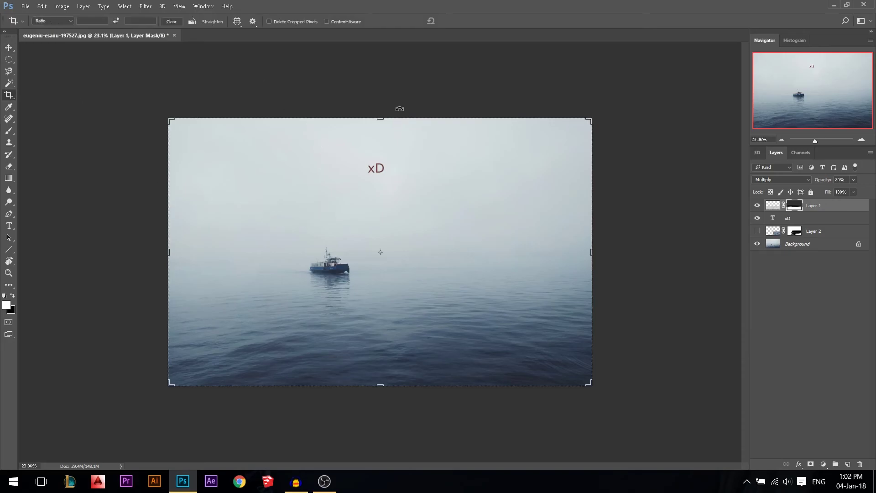
pyautogui.click(457, 277)
pyautogui.hotkey('ctrl', '-')
pyautogui.hotkey('ctrl', '-')
pyautogui.hotkey('ctrl', '-')
pyautogui.hotkey('ctrl', '-')
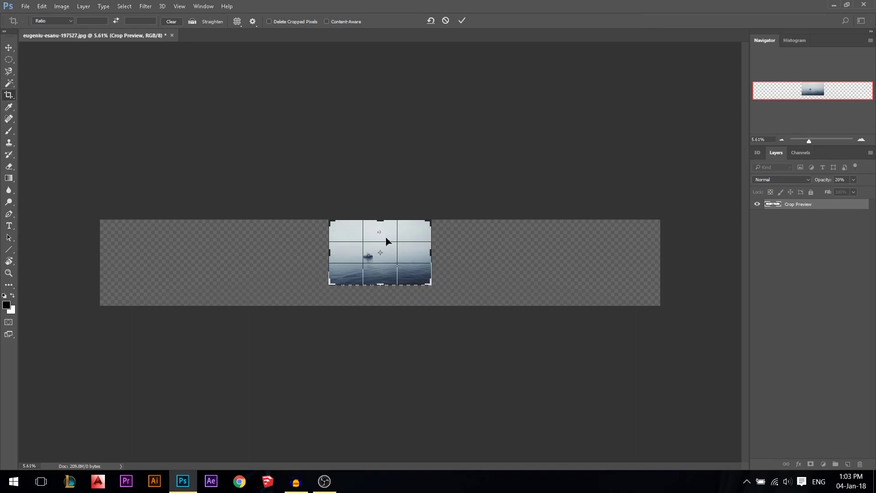
pyautogui.click(292, 23)
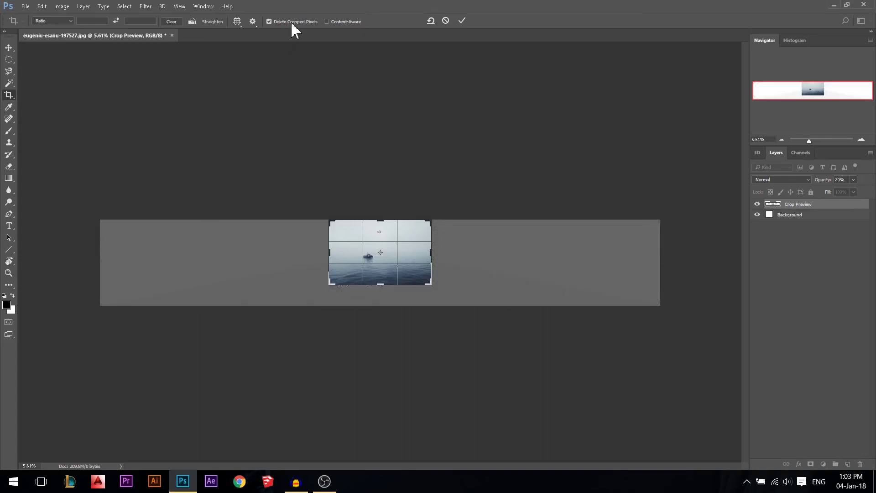
pyautogui.click(462, 21)
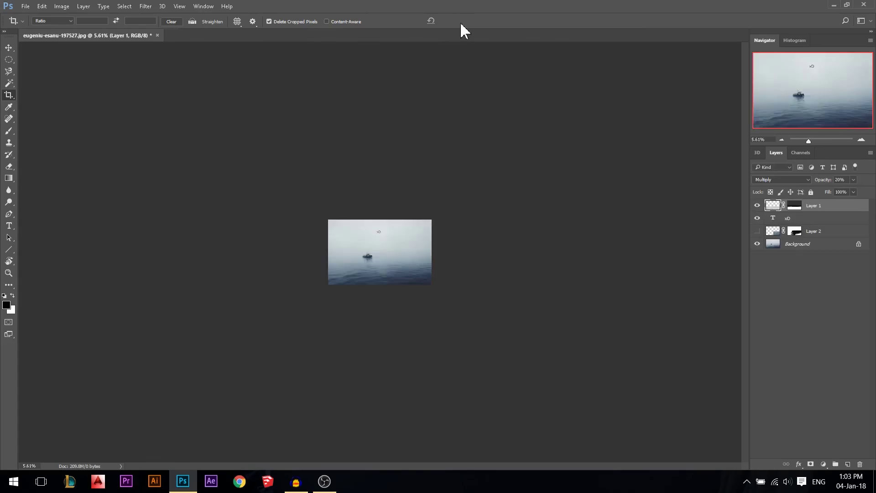
# Extend the crop area beyond the photo's lower-right corner to check for leftover outside pixels, cancel the crop, and reactivate the Move tool
pyautogui.click(417, 248)
pyautogui.moveTo(432, 283); pyautogui.dragTo(455, 297)
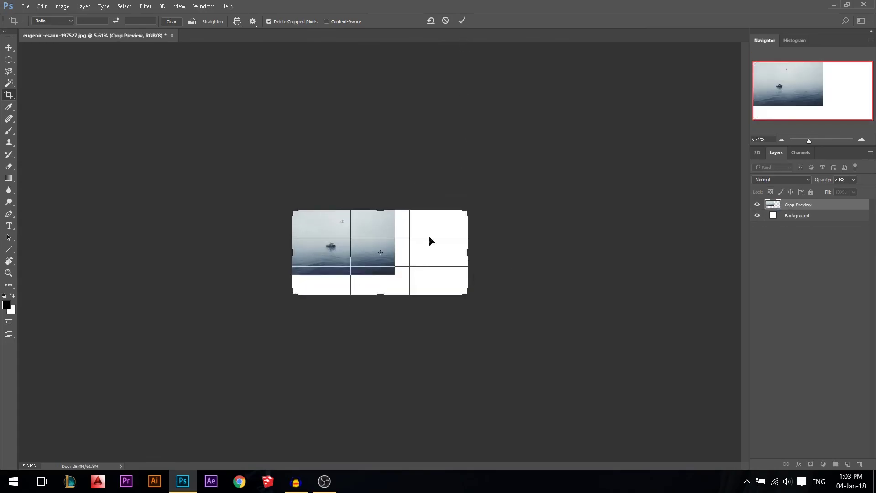
pyautogui.press('Escape')
pyautogui.hotkey('ctrl', '0')
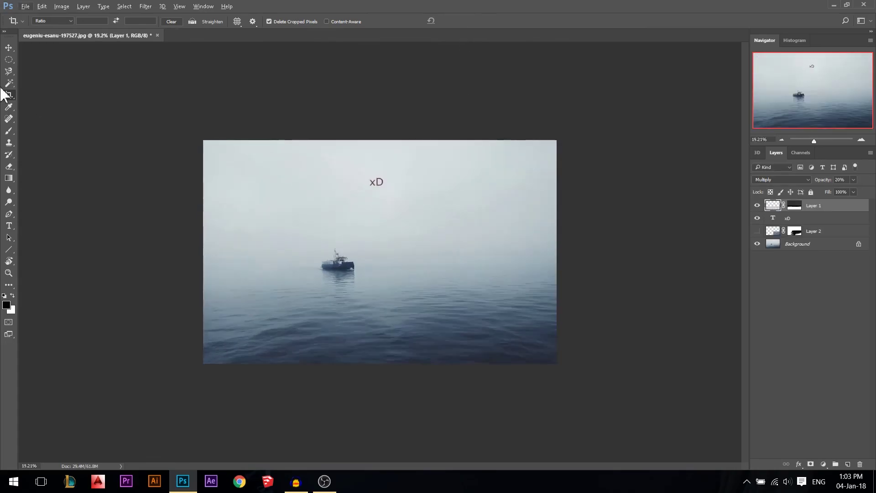
pyautogui.click(9, 48)
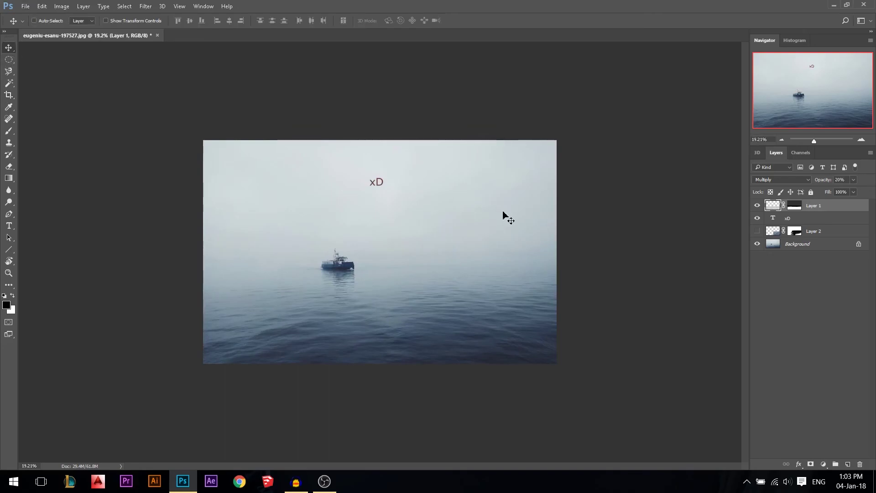